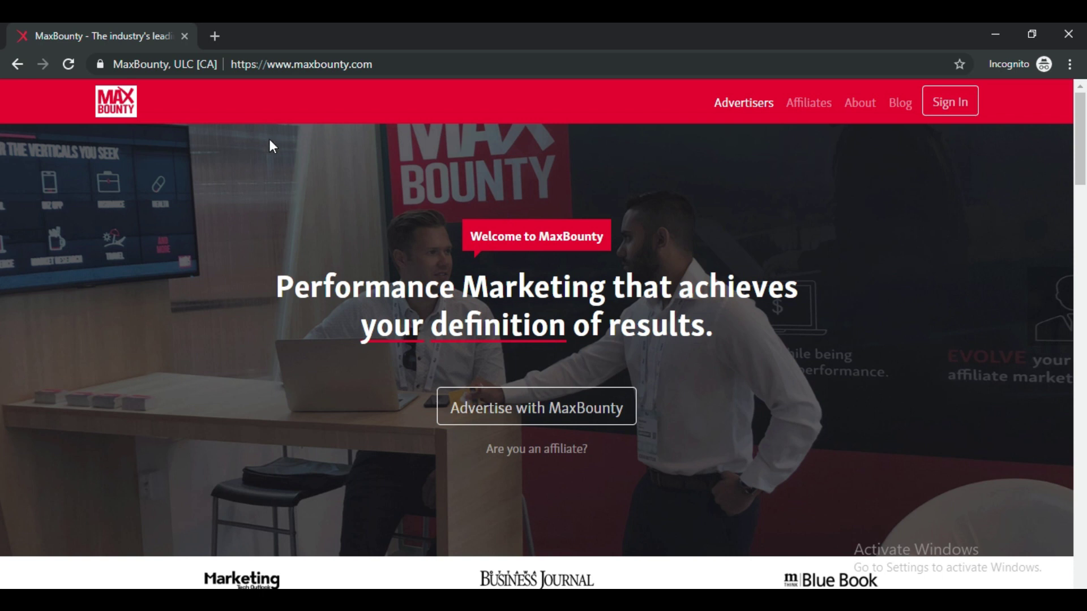
pyautogui.moveTo(403, 64); pyautogui.dragTo(212, 66)
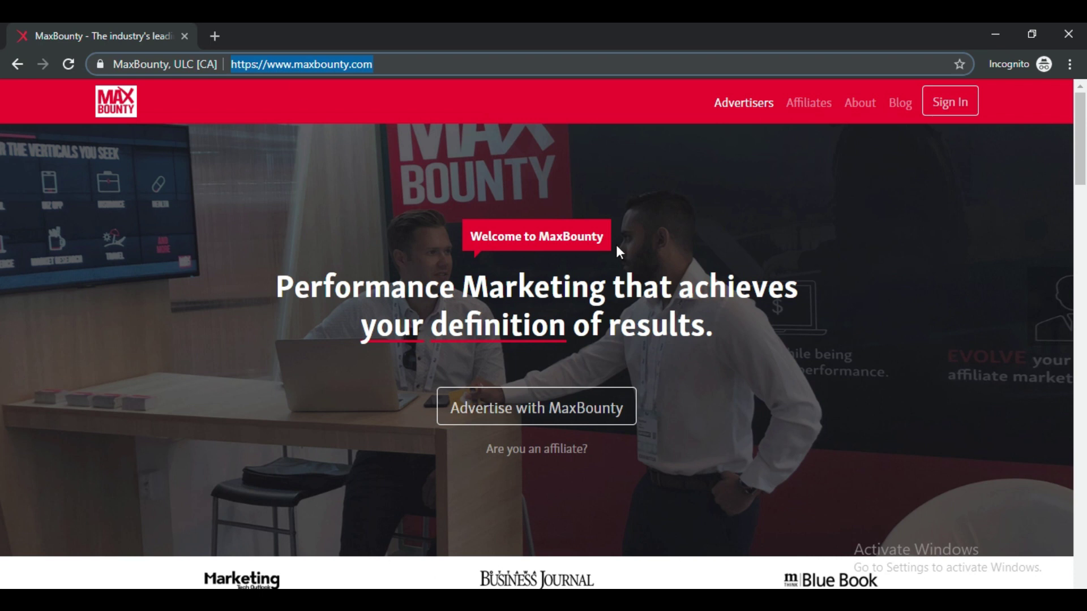
# Go to the Affiliates page via 'Are you an affiliate?' and choose 'Become an Affiliate'.
pyautogui.click(566, 451)
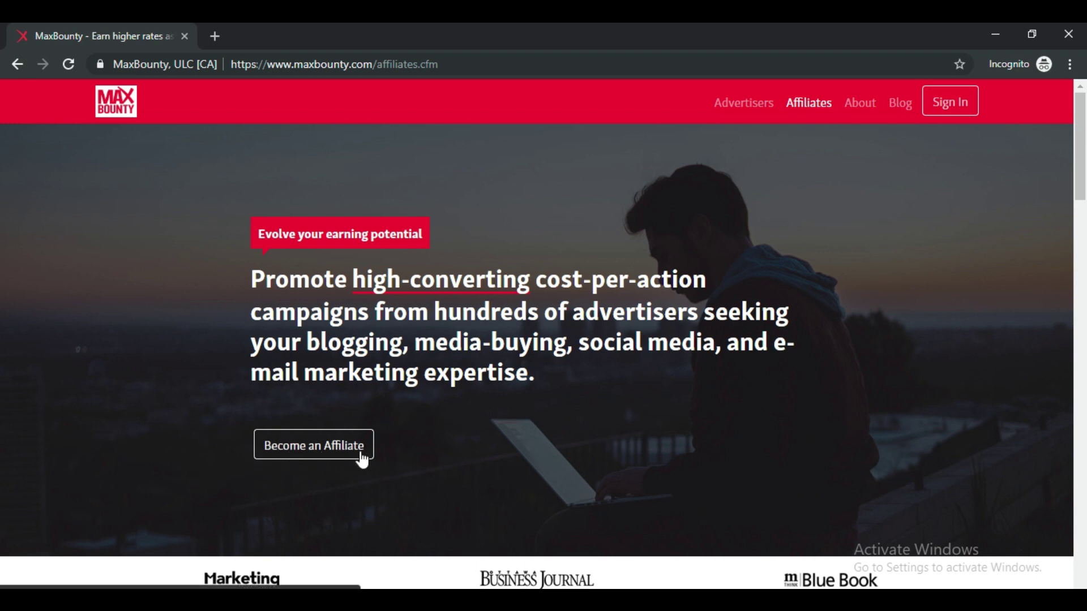
pyautogui.click(328, 451)
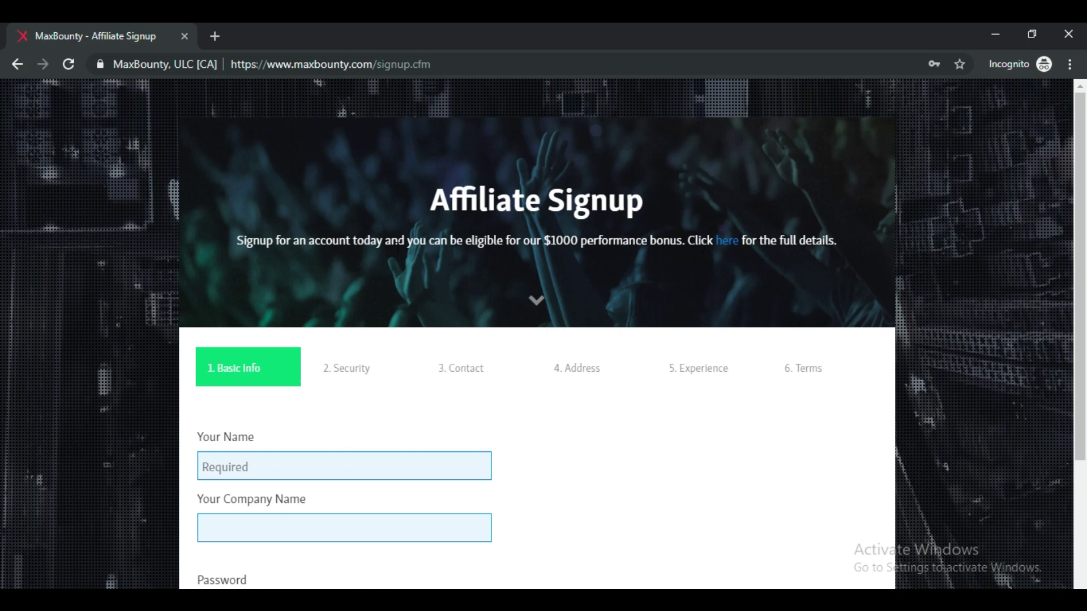
# Enter the applicant's name and company name on the Basic Info step.
pyautogui.scroll(-3, 469, 243)
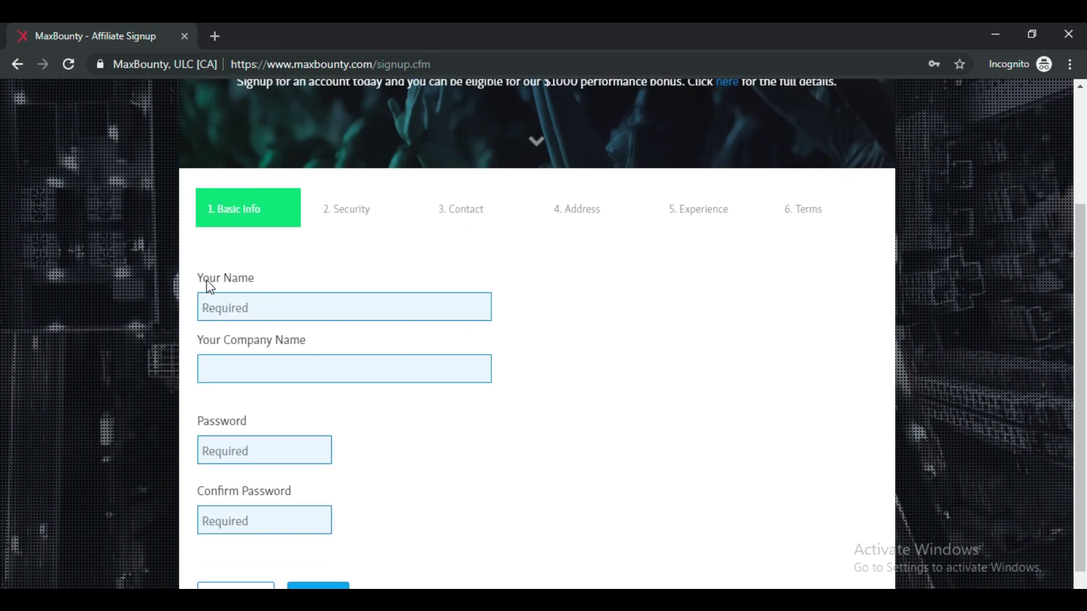
pyautogui.click(261, 297)
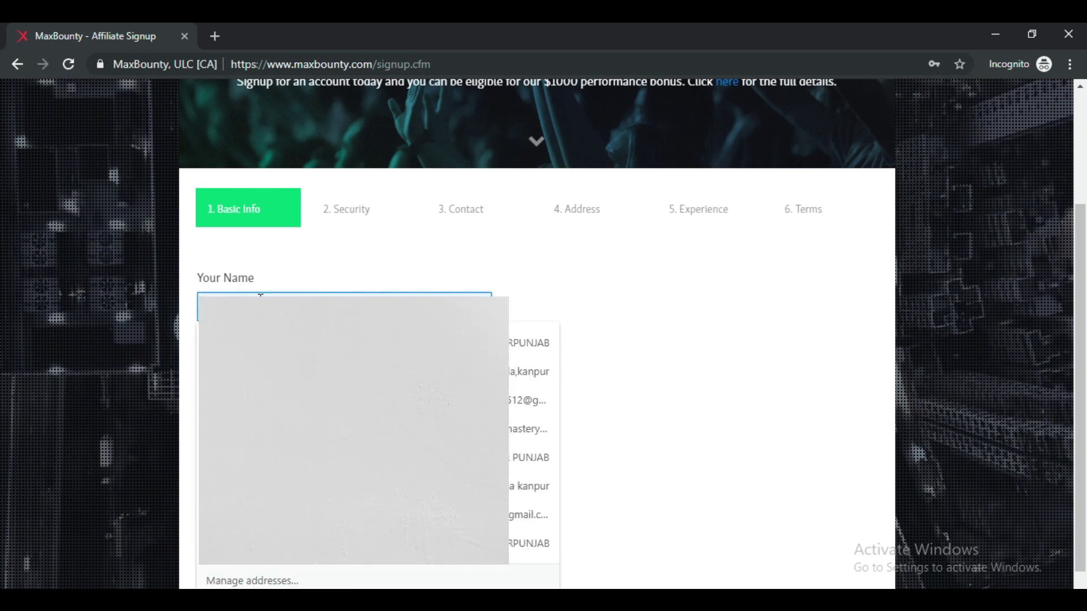
pyautogui.press('Escape')
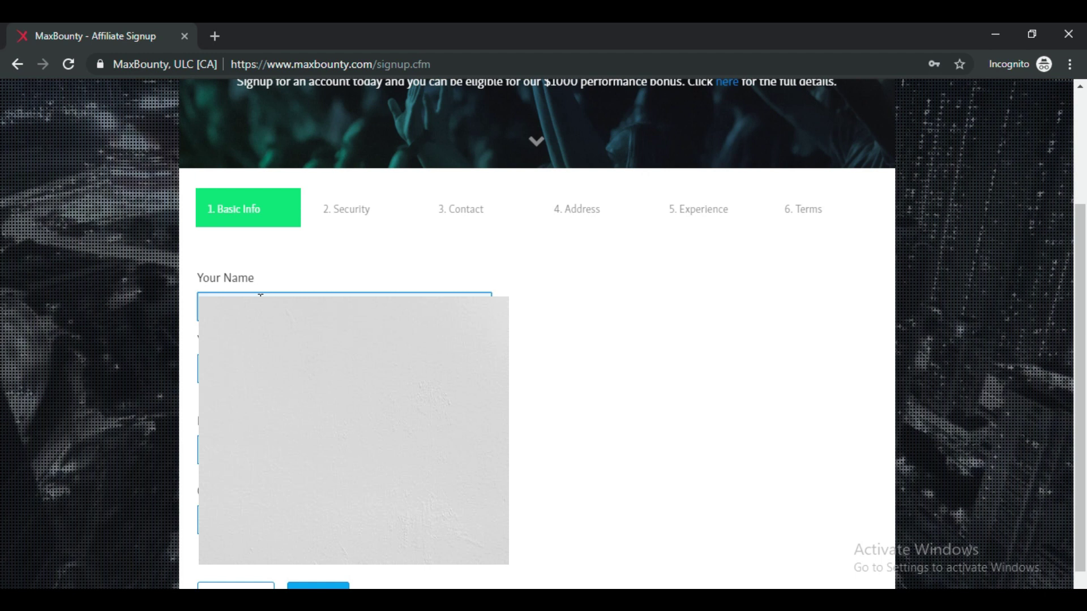
pyautogui.click(300, 366)
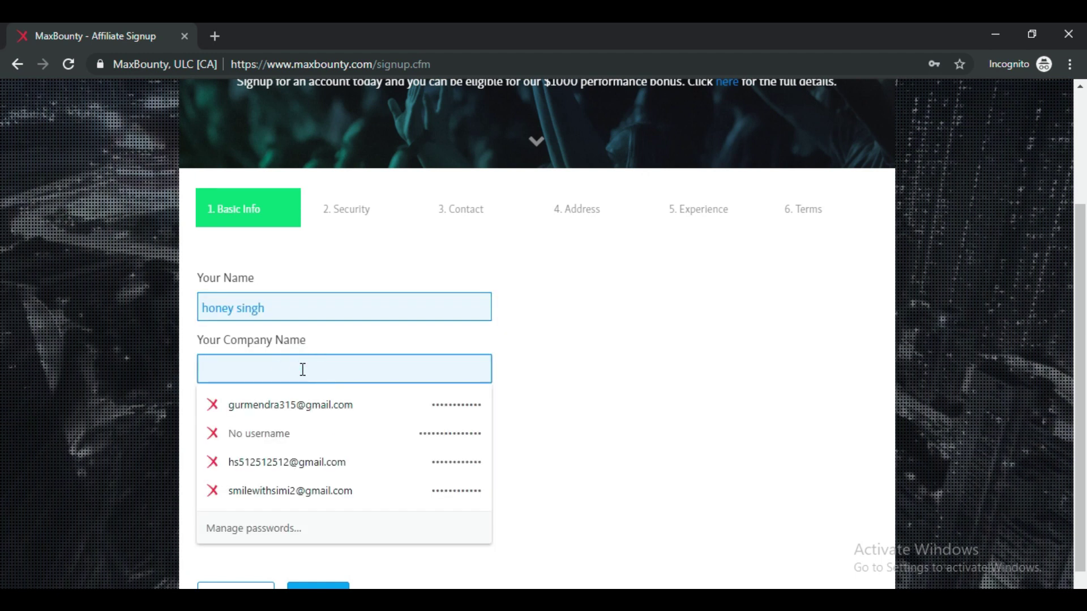
pyautogui.write('honey')
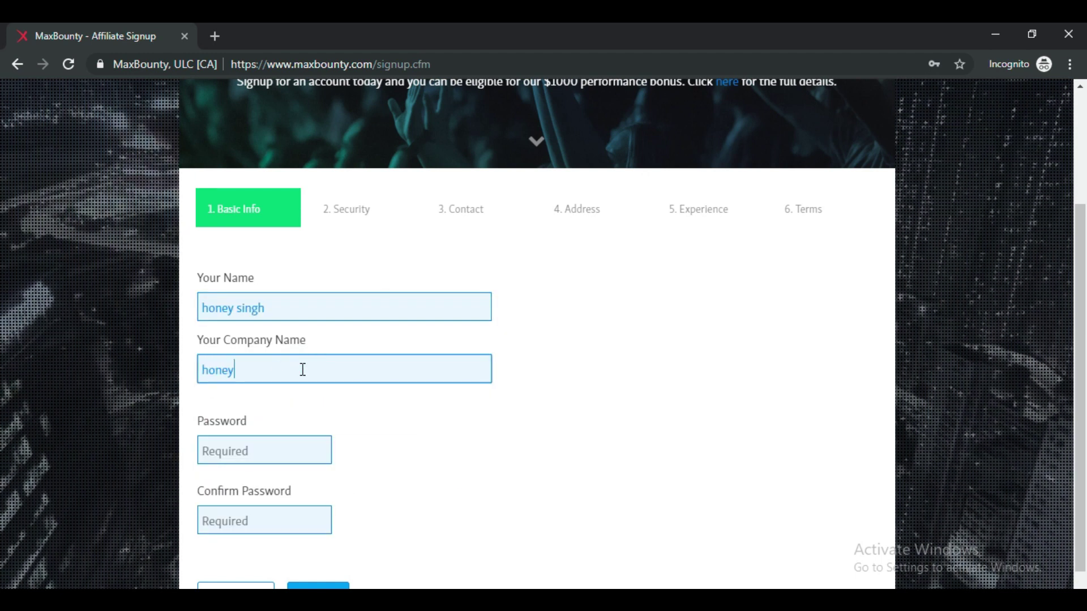
pyautogui.click(305, 399)
# Enter the password, paste it into Confirm Password, and advance to the Security step.
pyautogui.click(274, 451)
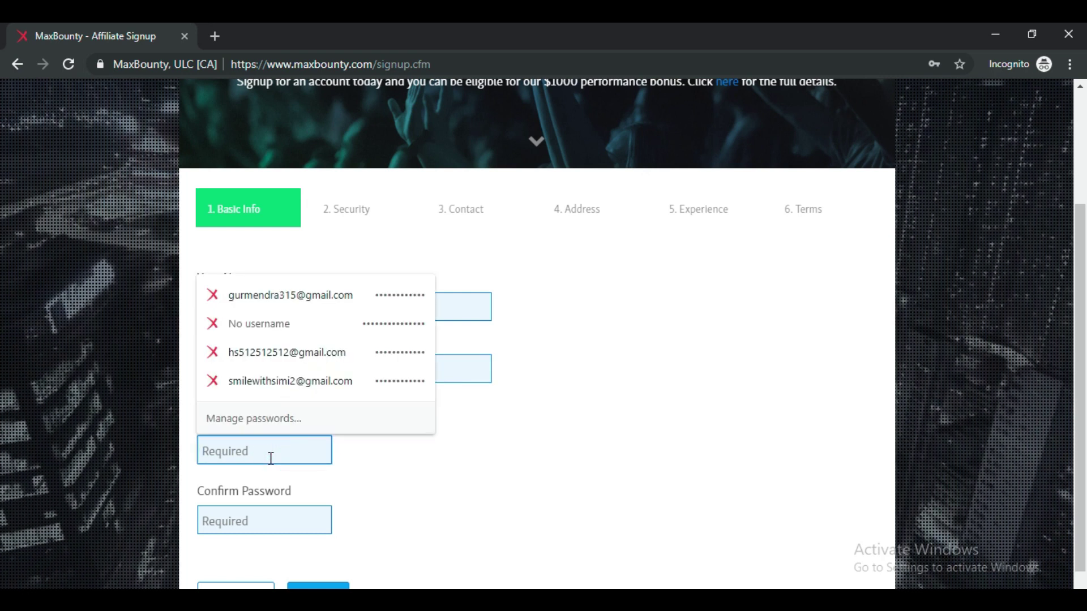
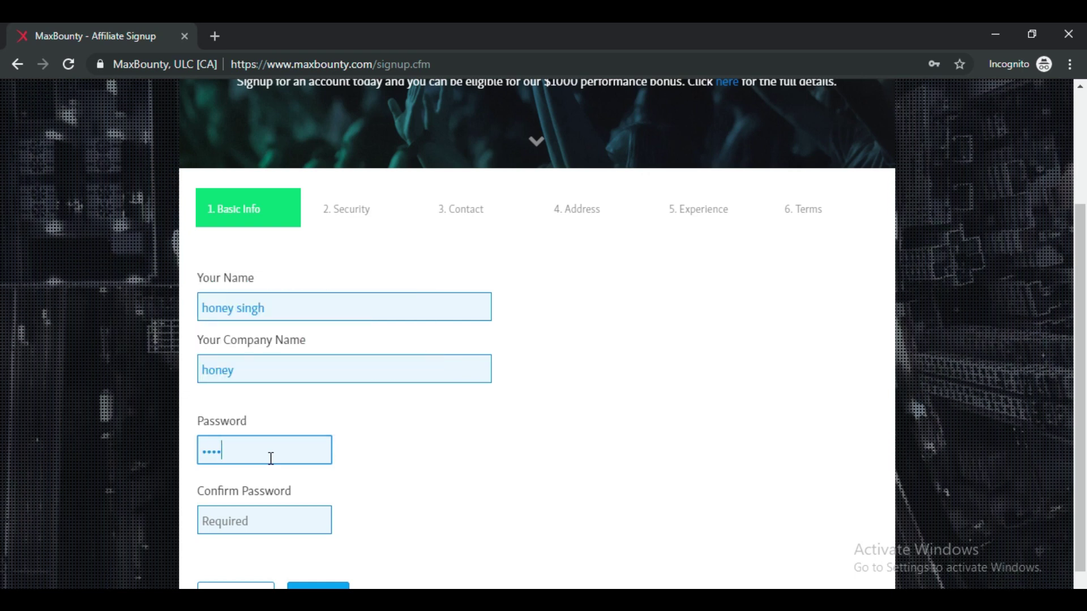
pyautogui.click(274, 519)
pyautogui.hotkey('ctrl', 'v')
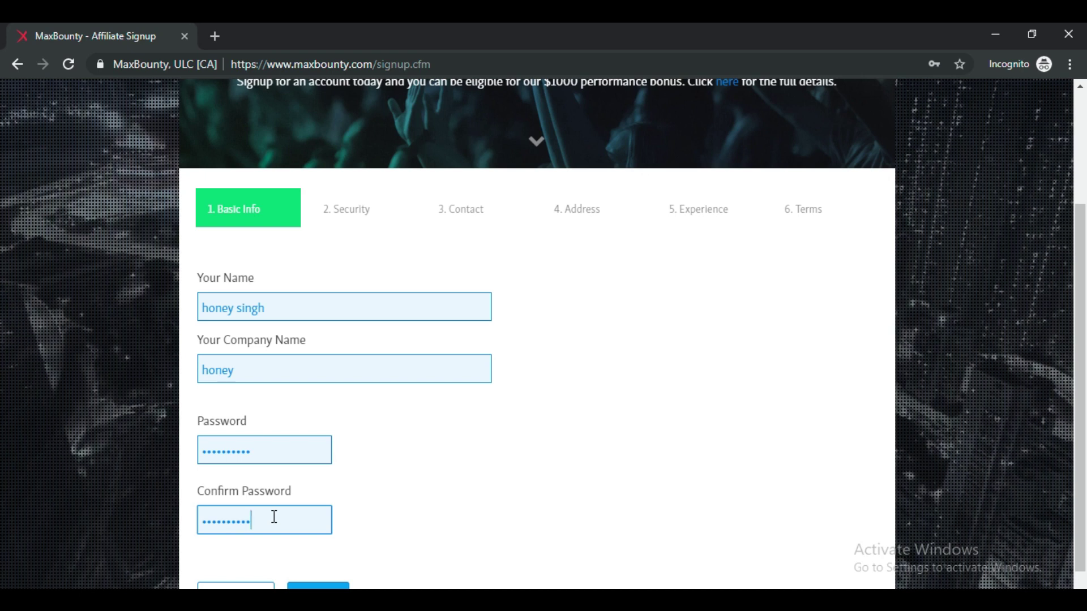
pyautogui.scroll(-1, 475, 536)
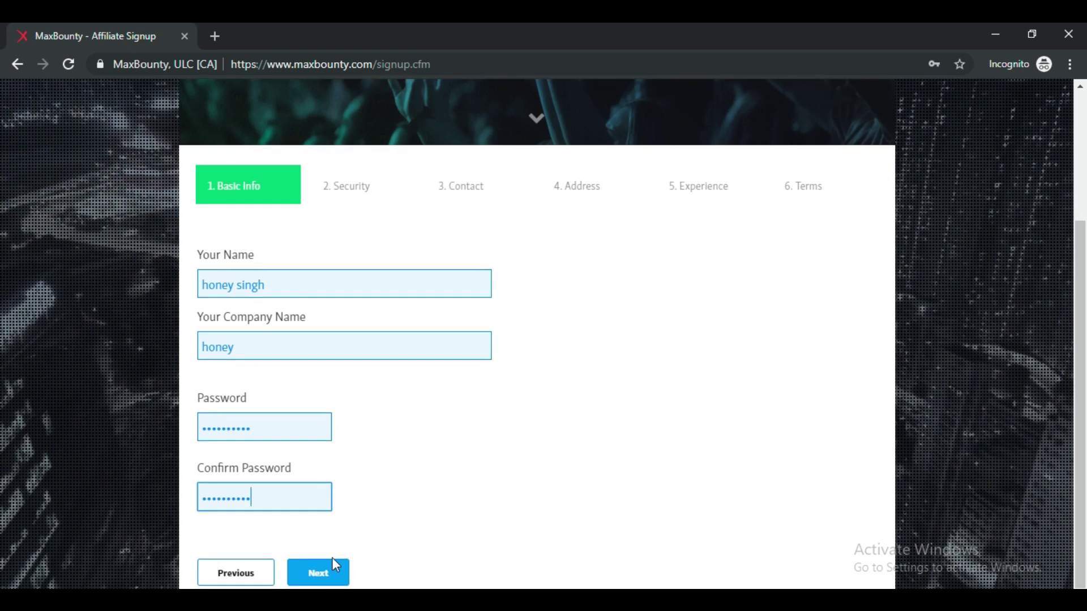
pyautogui.click(332, 579)
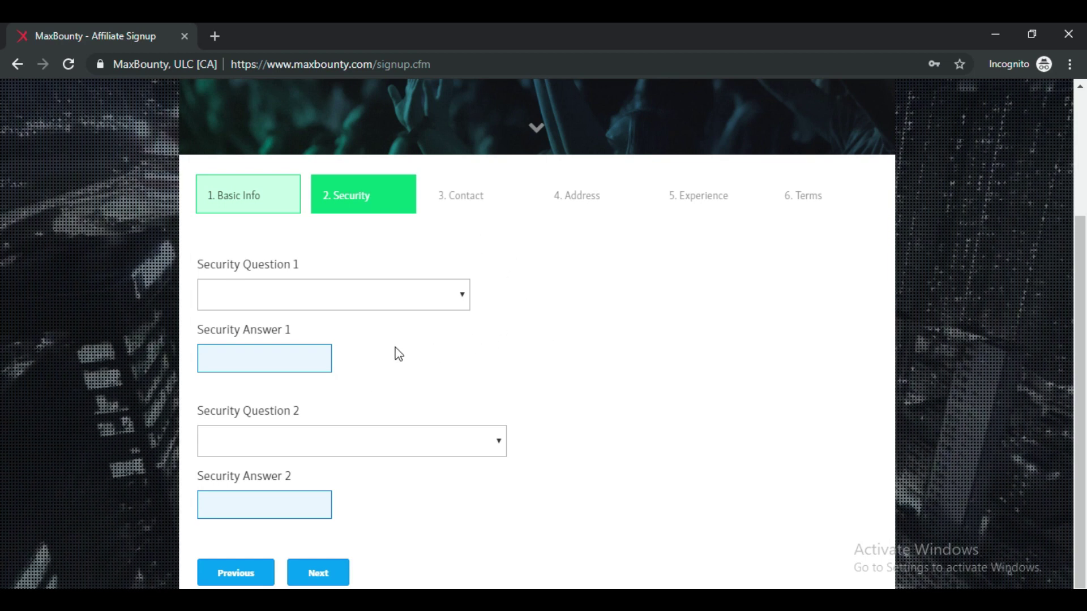
# Choose the first-grade-teacher question and a second security question, answer both, and continue.
pyautogui.click(426, 302)
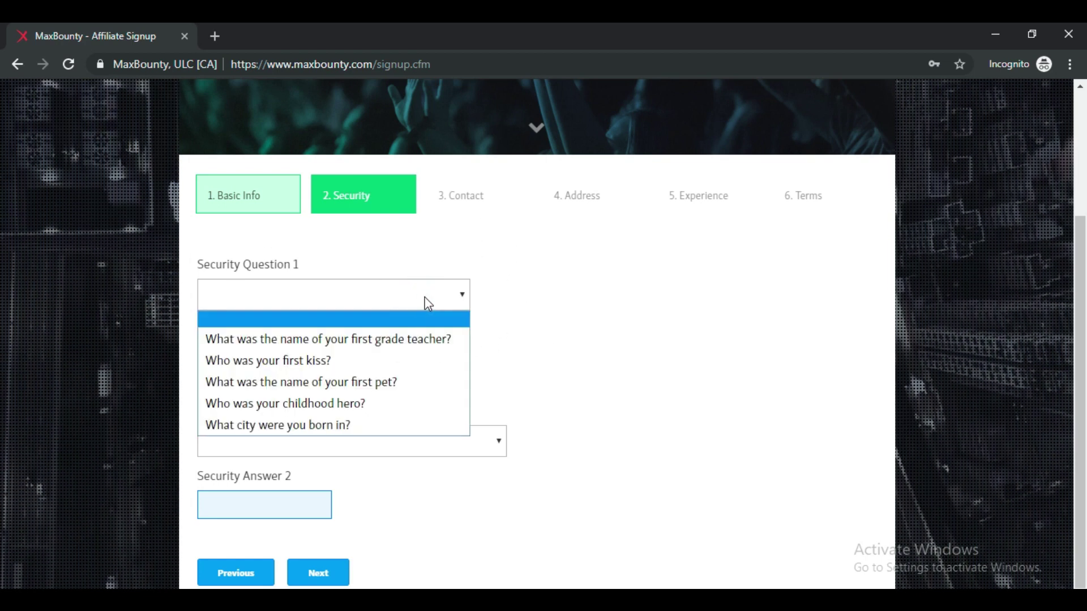
pyautogui.click(490, 249)
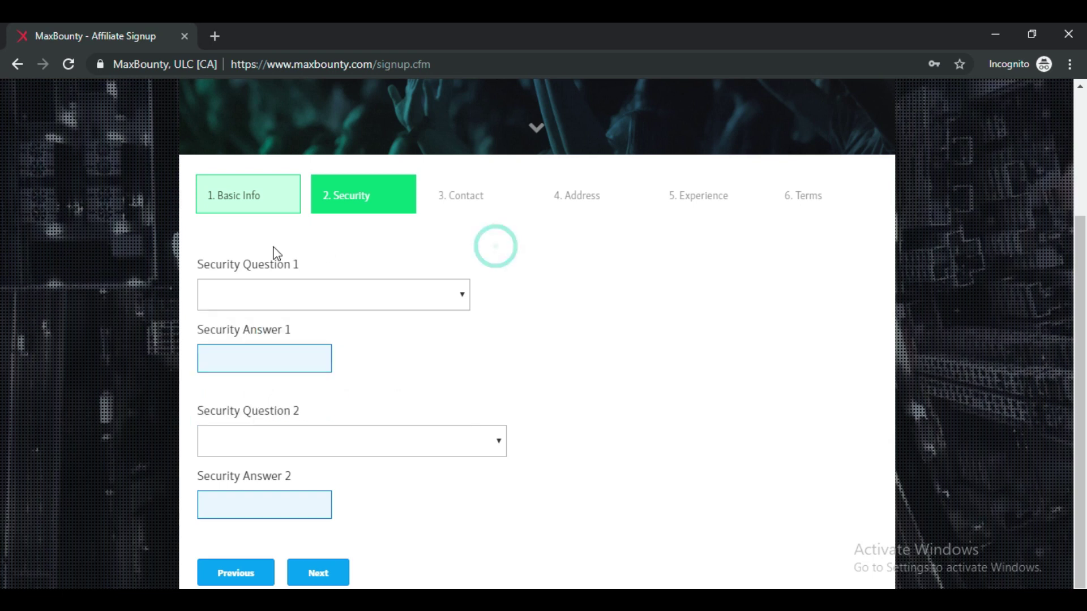
pyautogui.click(412, 305)
pyautogui.click(413, 340)
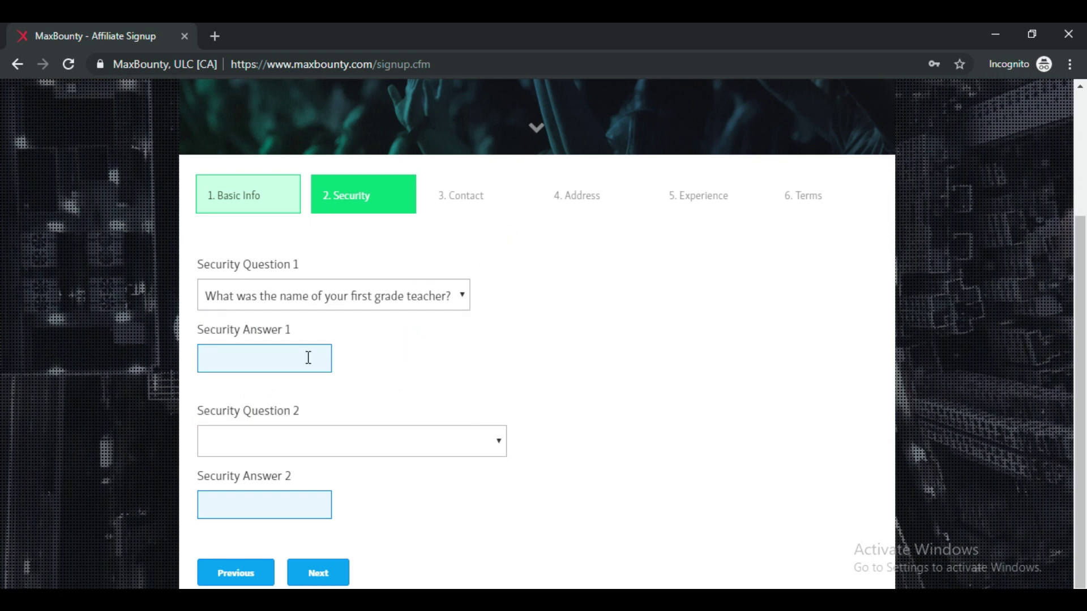
pyautogui.click(290, 360)
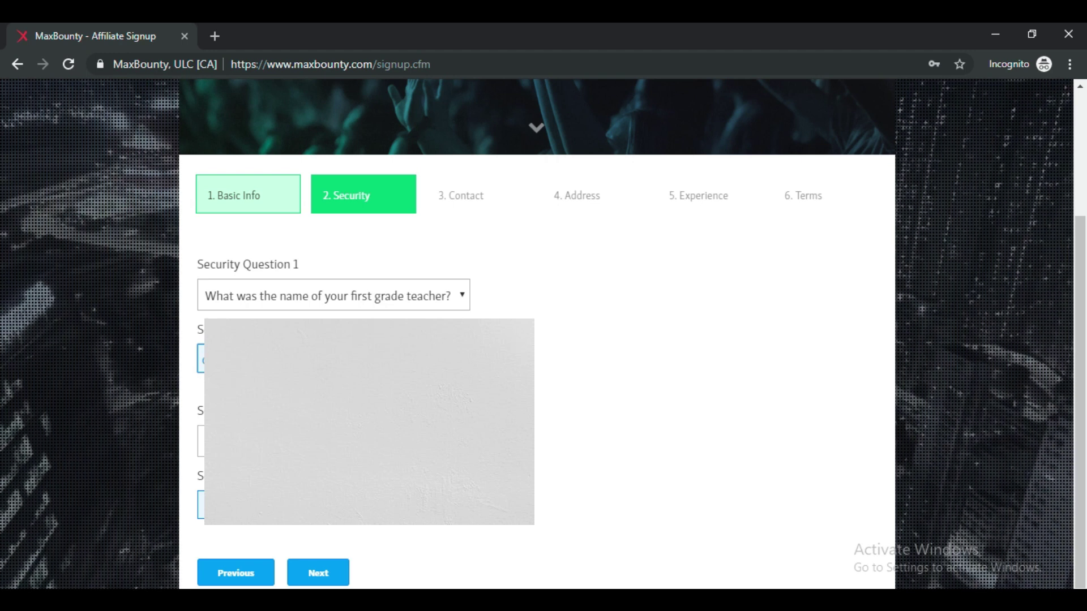
pyautogui.click(201, 442)
pyautogui.click(201, 496)
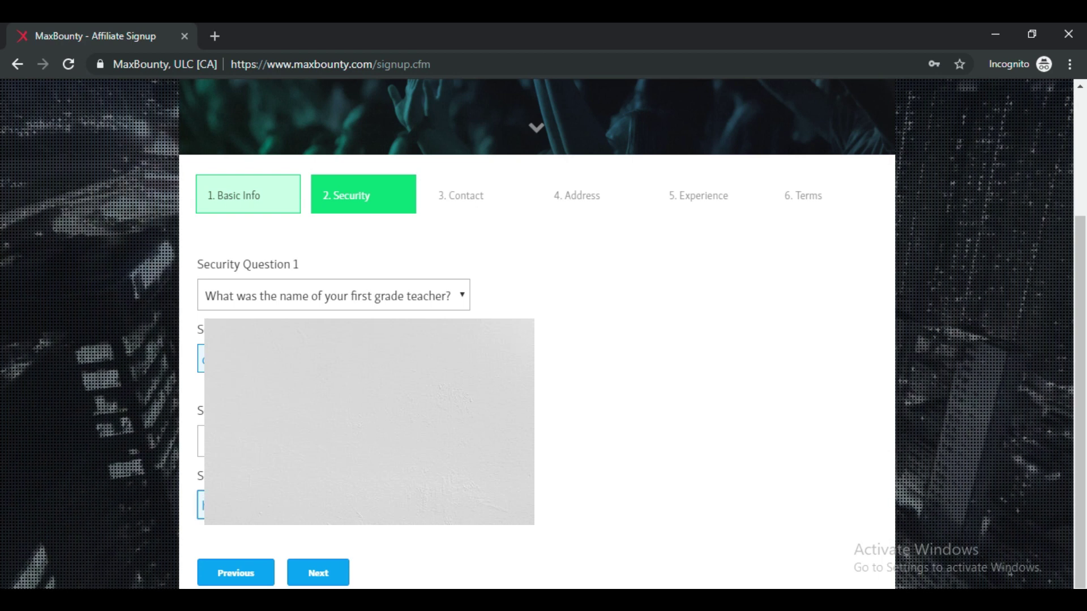
pyautogui.click(315, 573)
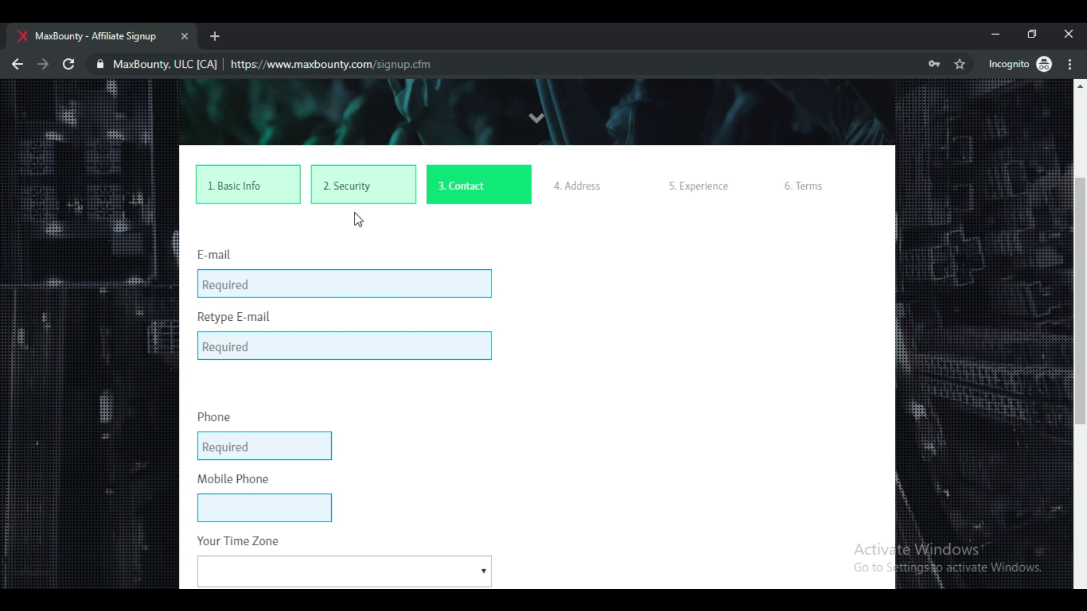
# Enter the e-mail address and paste a copy into the confirm e-mail field.
pyautogui.click(342, 285)
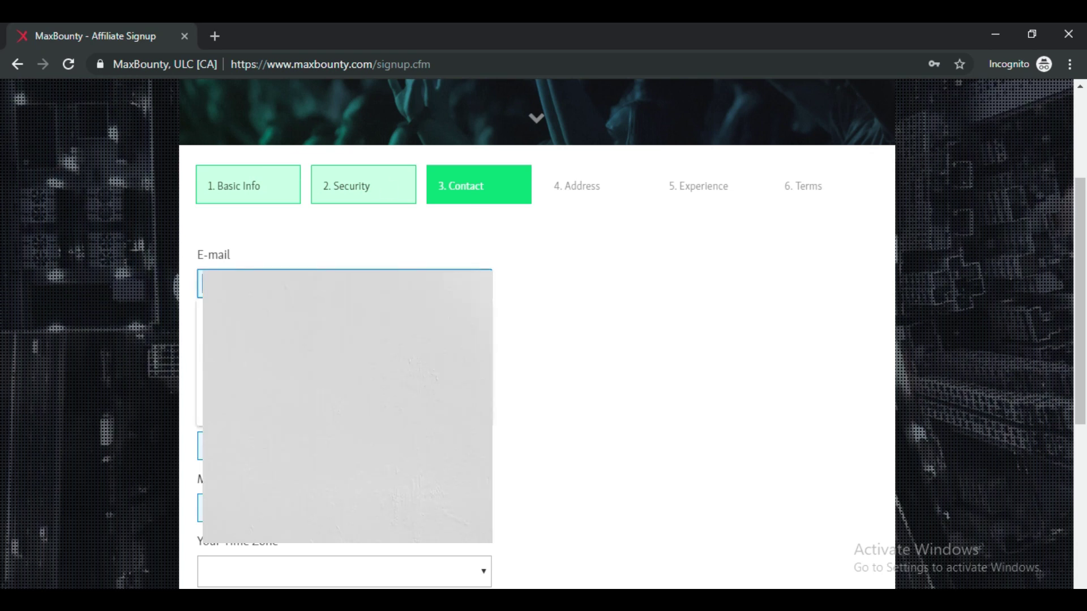
pyautogui.write('a')
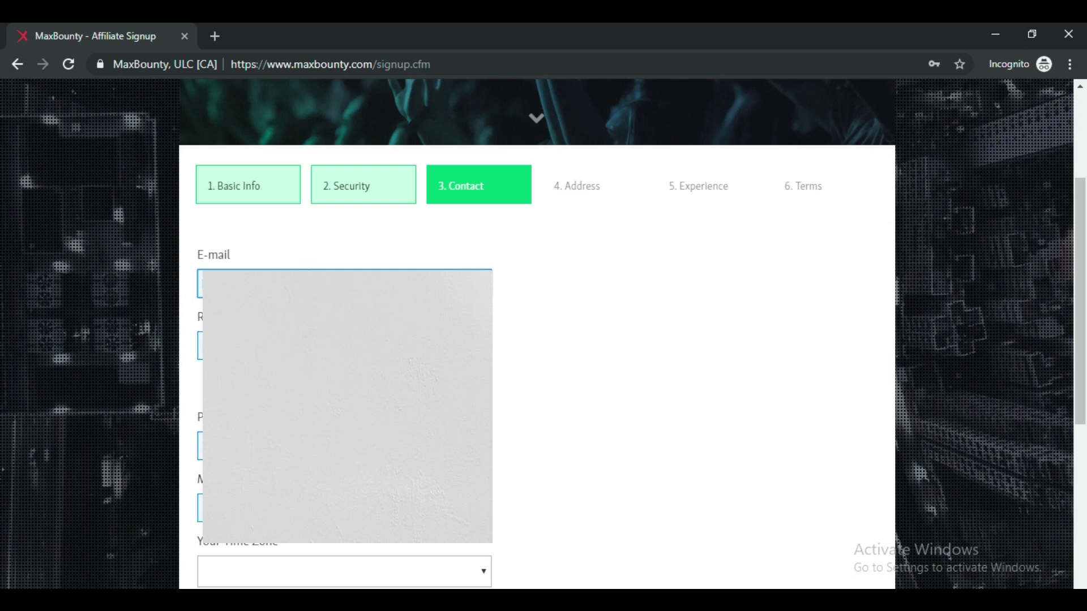
pyautogui.click(343, 346)
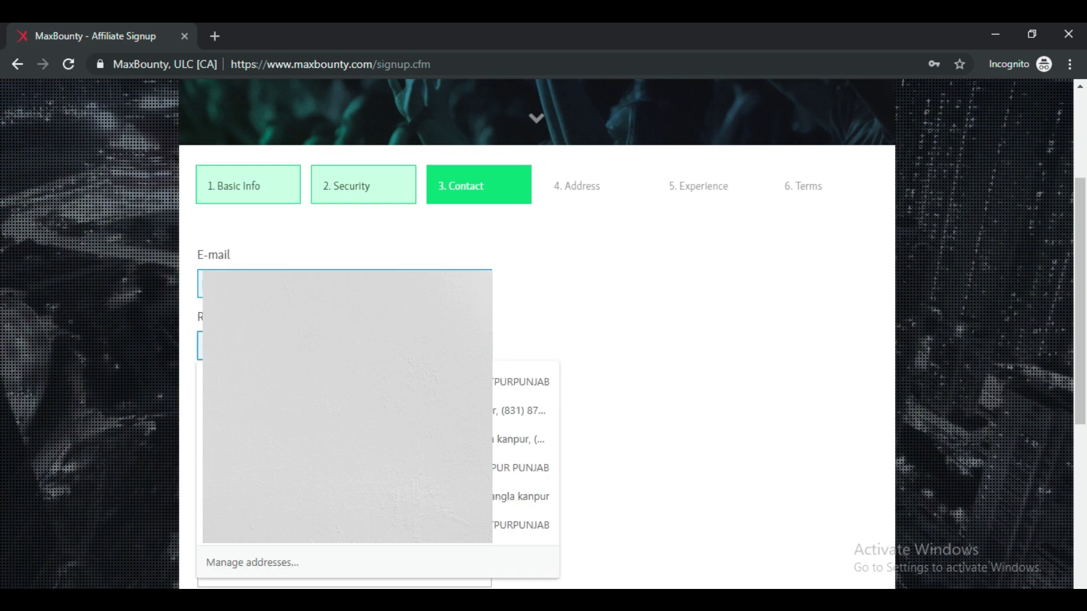
pyautogui.press('Escape')
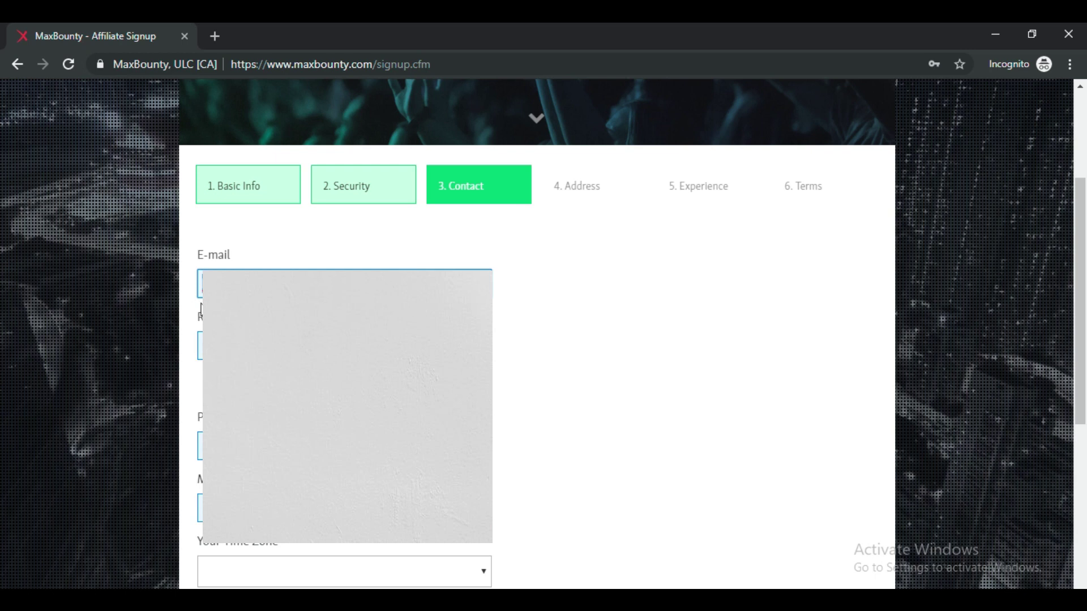
pyautogui.rightClick(492, 279)
pyautogui.click(559, 340)
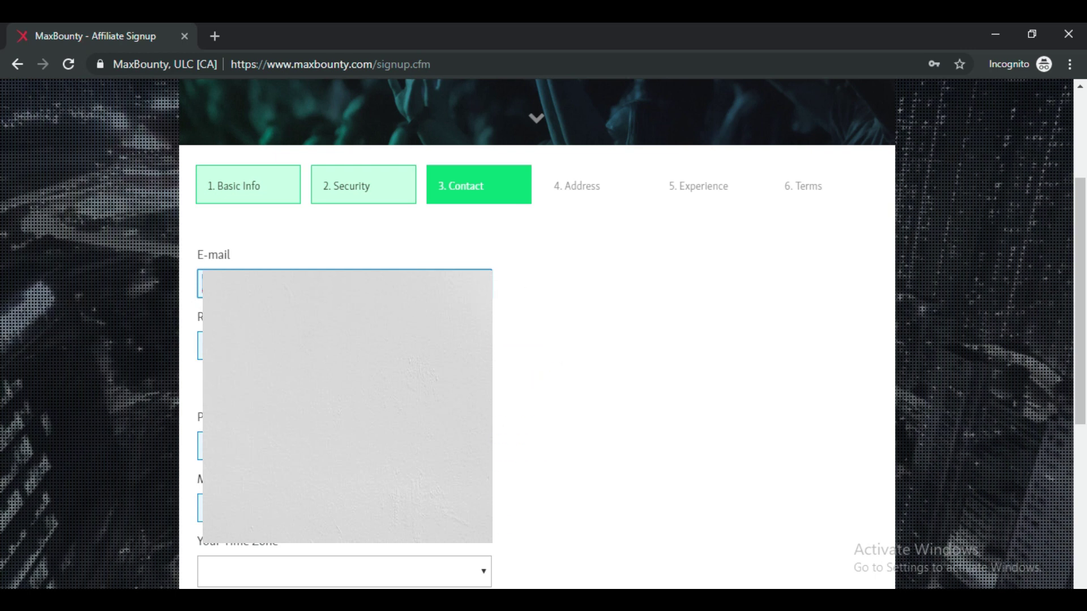
pyautogui.click(342, 346)
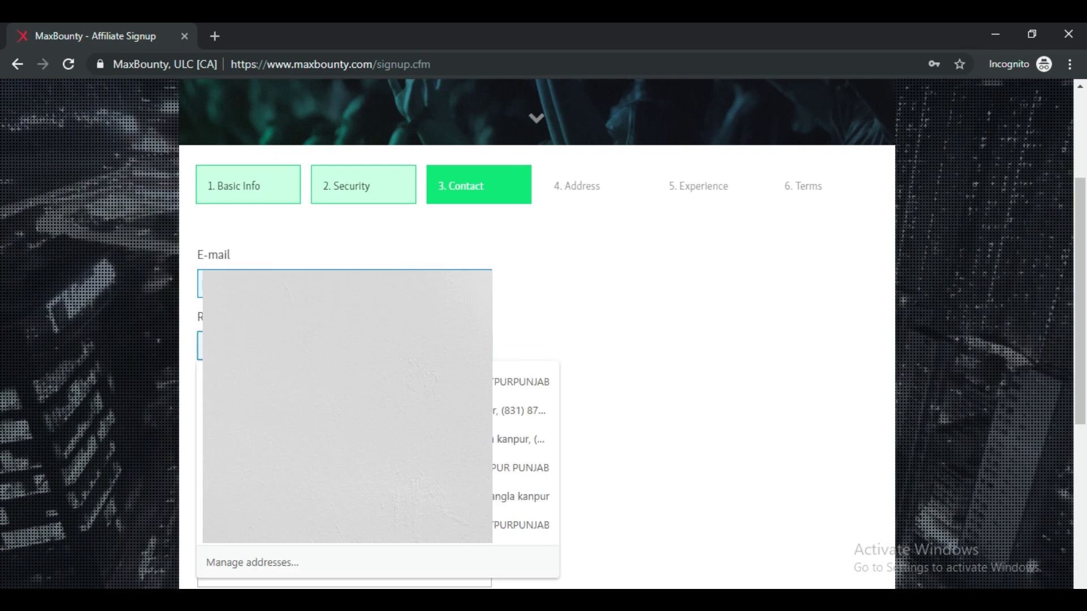
pyautogui.hotkey('ctrl', 'v')
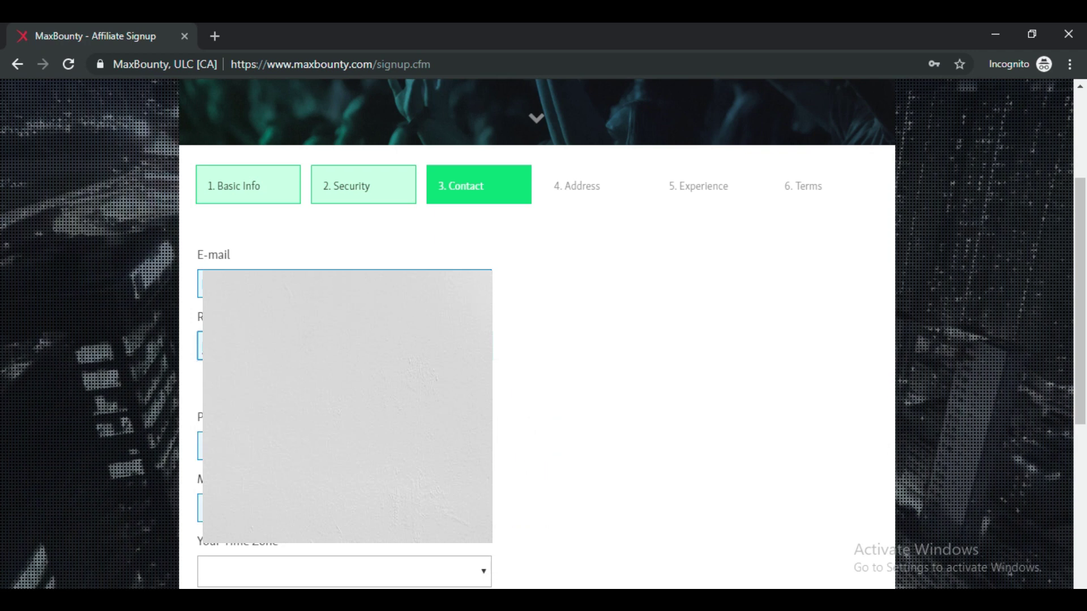
# Enter the phone number and pick a time zone from the GMT offset list.
pyautogui.scroll(-3, 346, 339)
pyautogui.click(346, 287)
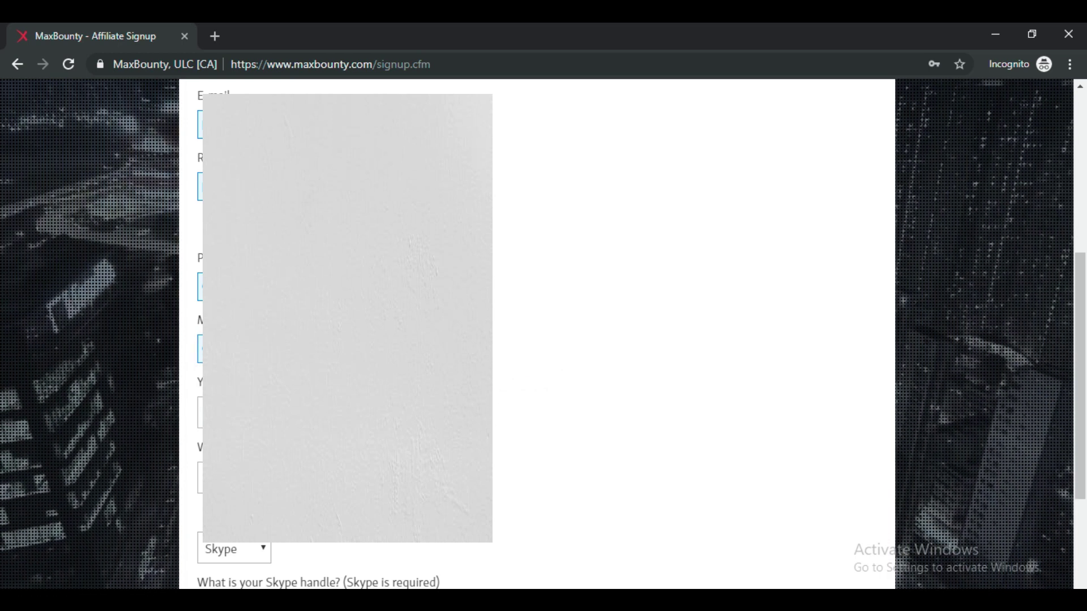
pyautogui.hotkey('alt', 'Down')
pyautogui.scroll(-6, 518, 238)
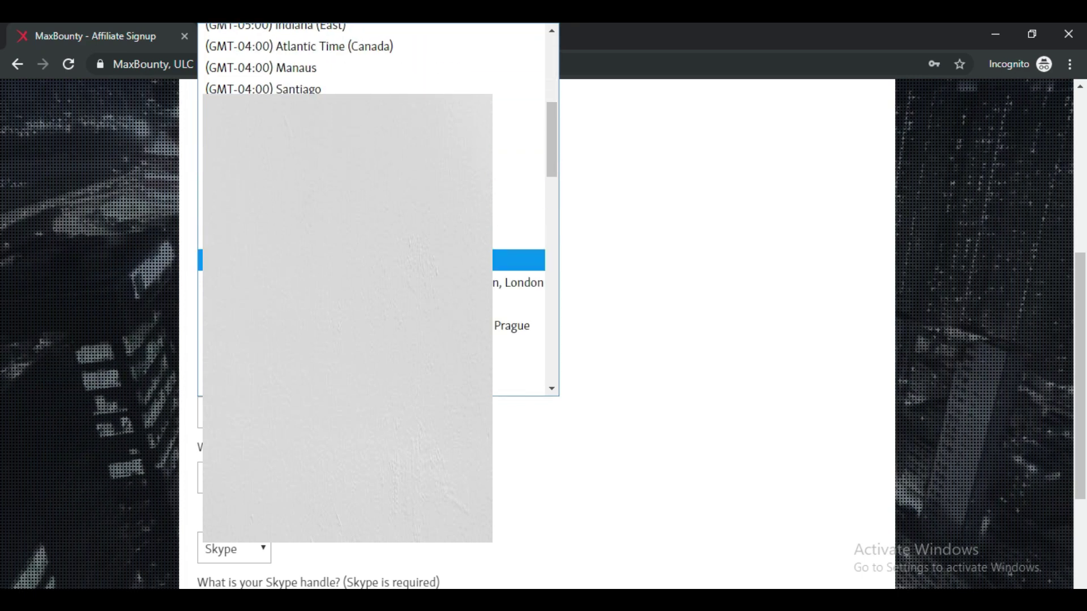
pyautogui.scroll(-10, 518, 238)
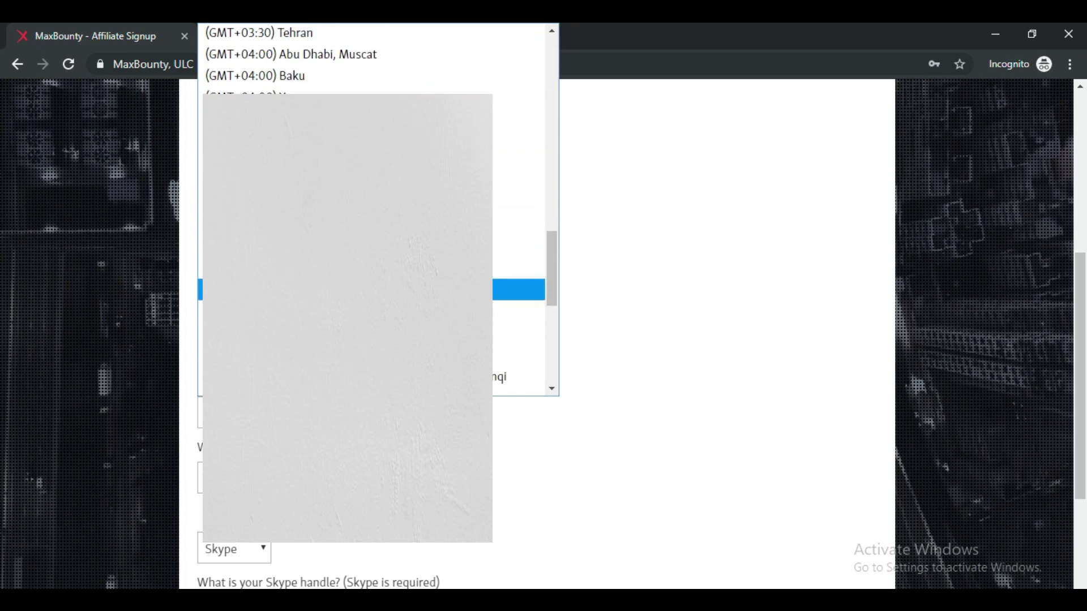
pyautogui.scroll(-2, 348, 280)
pyautogui.scroll(2, 349, 224)
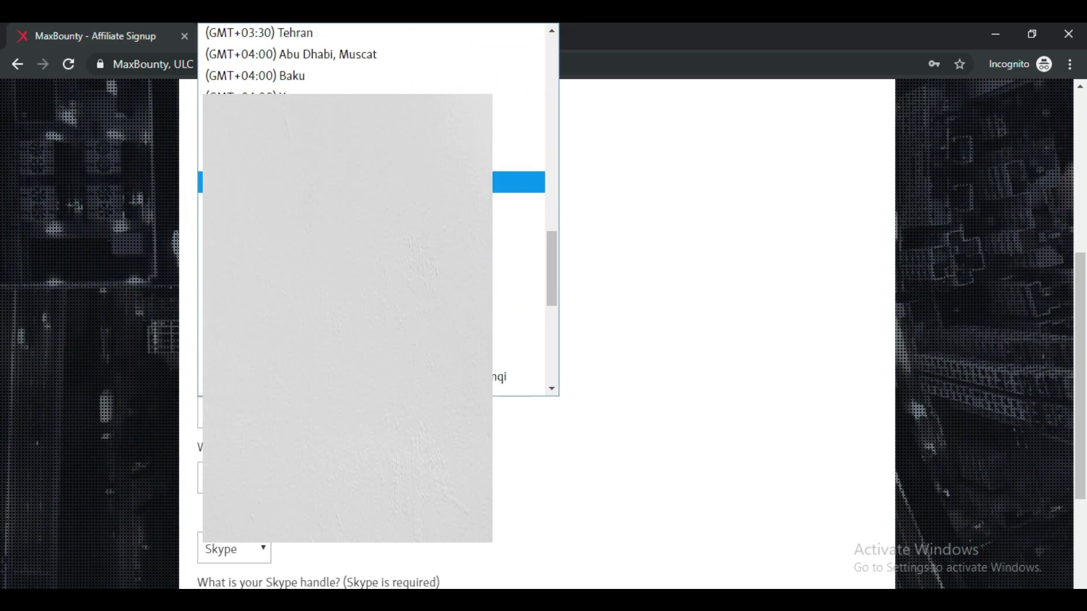
pyautogui.click(348, 204)
pyautogui.scroll(-3, 543, 340)
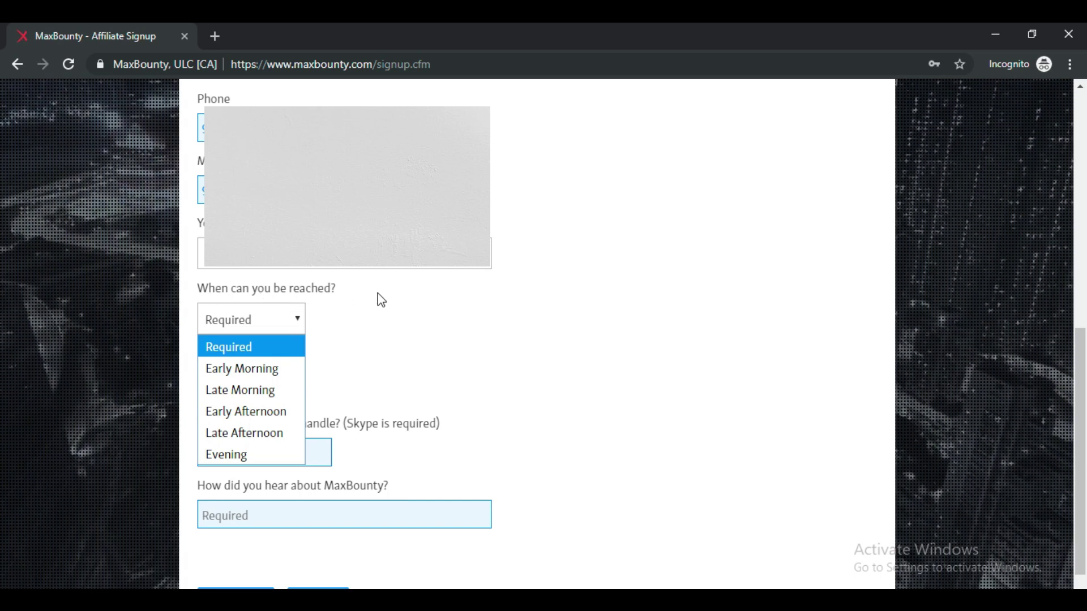
# Set Evening as the time to be reached and Skype as the messenger type.
pyautogui.click(227, 455)
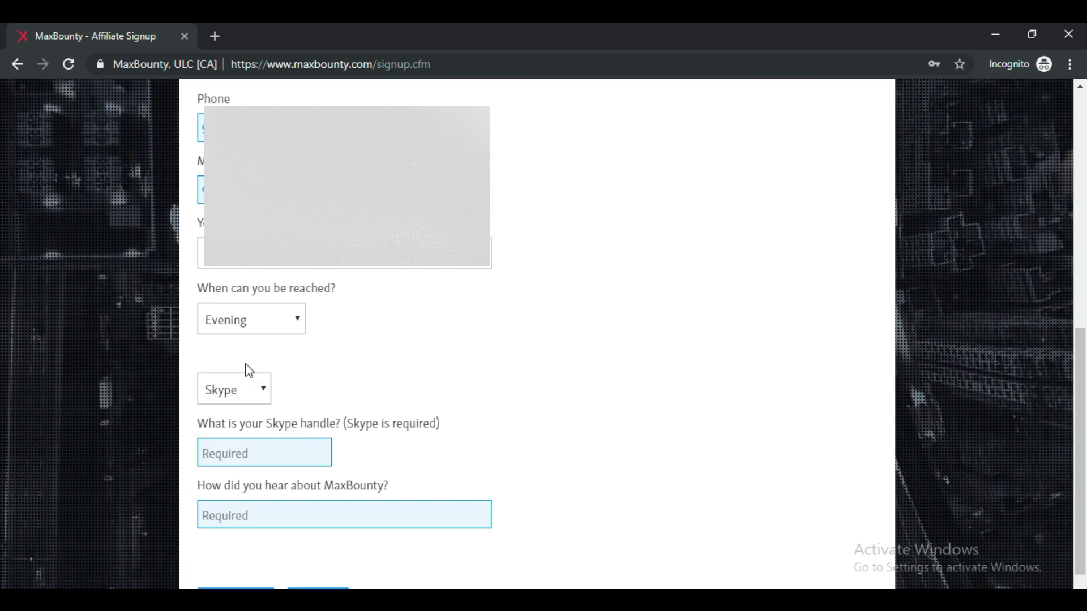
pyautogui.click(277, 324)
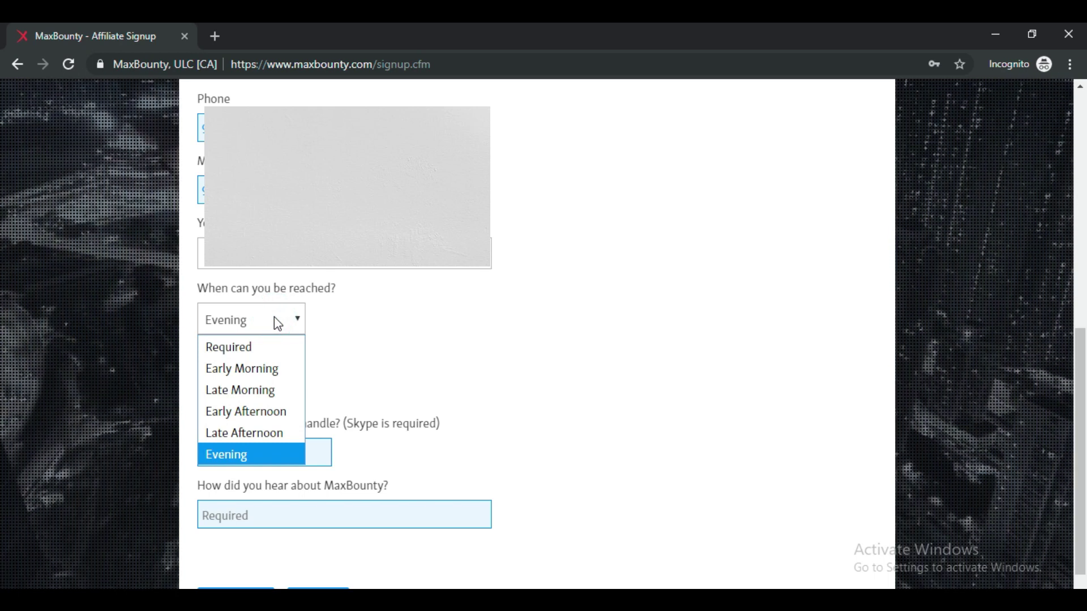
pyautogui.click(402, 331)
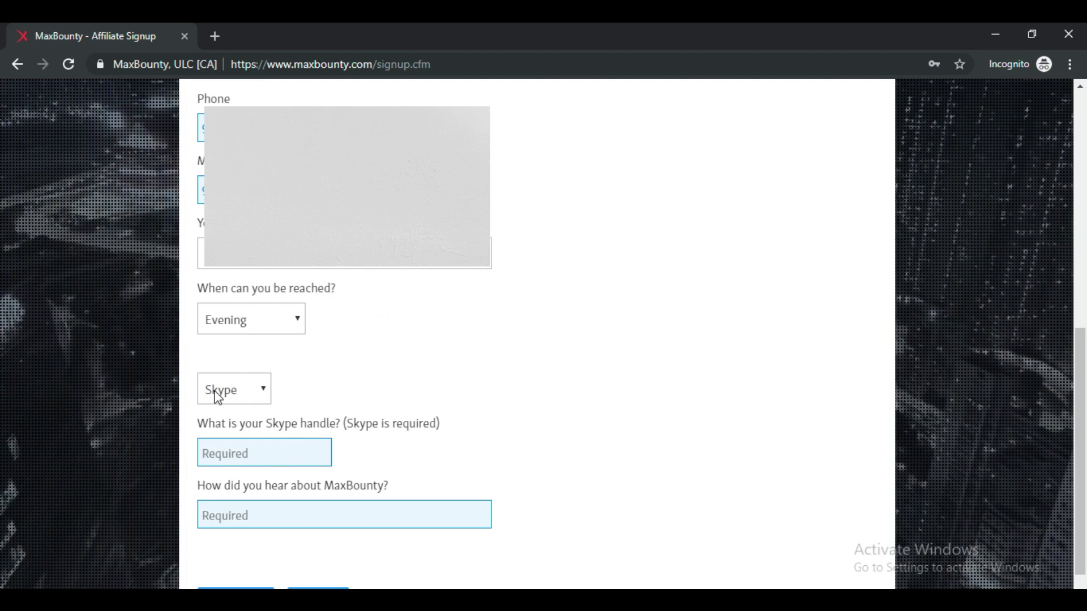
pyautogui.click(248, 385)
pyautogui.click(316, 371)
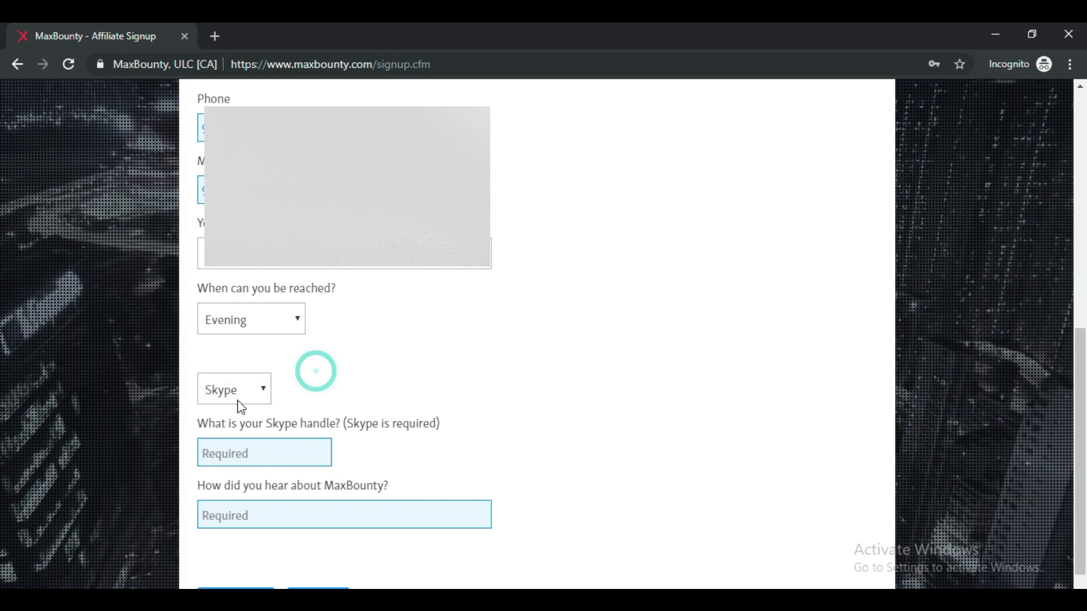
pyautogui.click(241, 405)
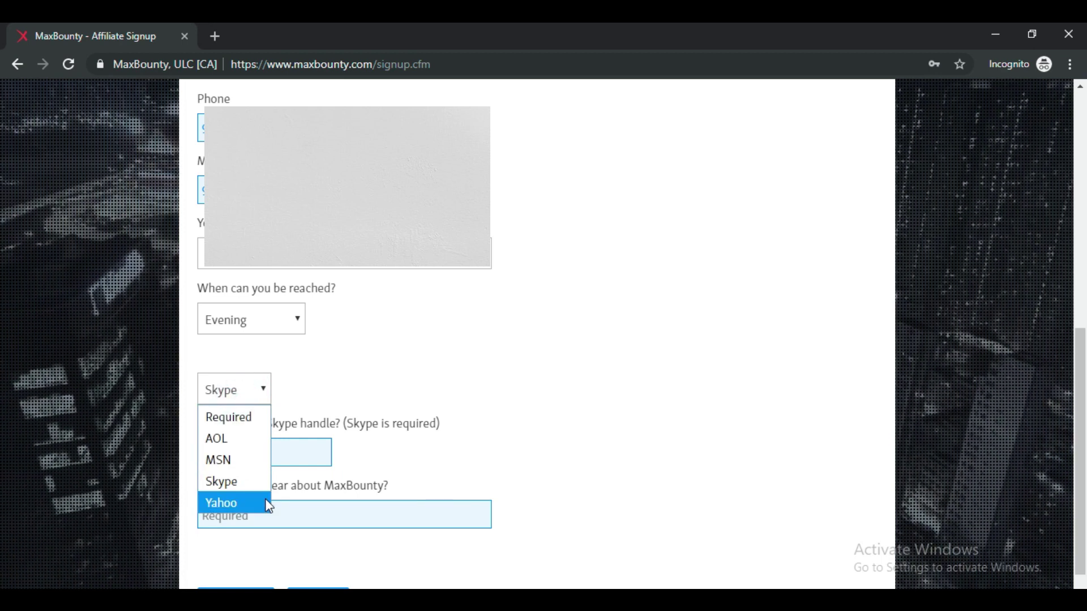
pyautogui.click(246, 482)
pyautogui.click(277, 451)
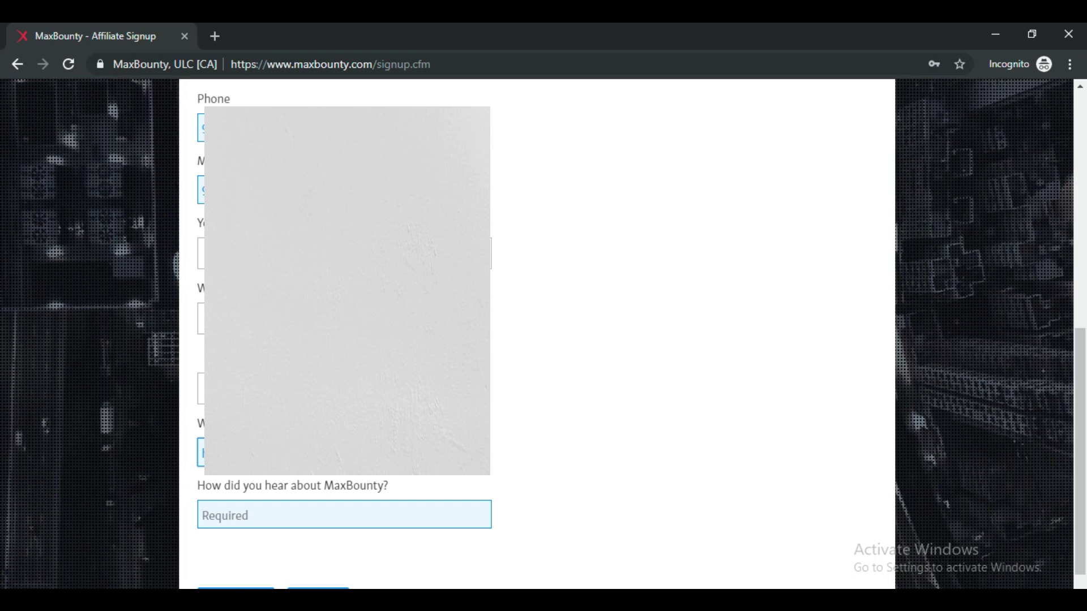
# Answer 'google' for how you heard about MaxBounty and move to the Address step.
pyautogui.click(274, 516)
pyautogui.write('ggo')
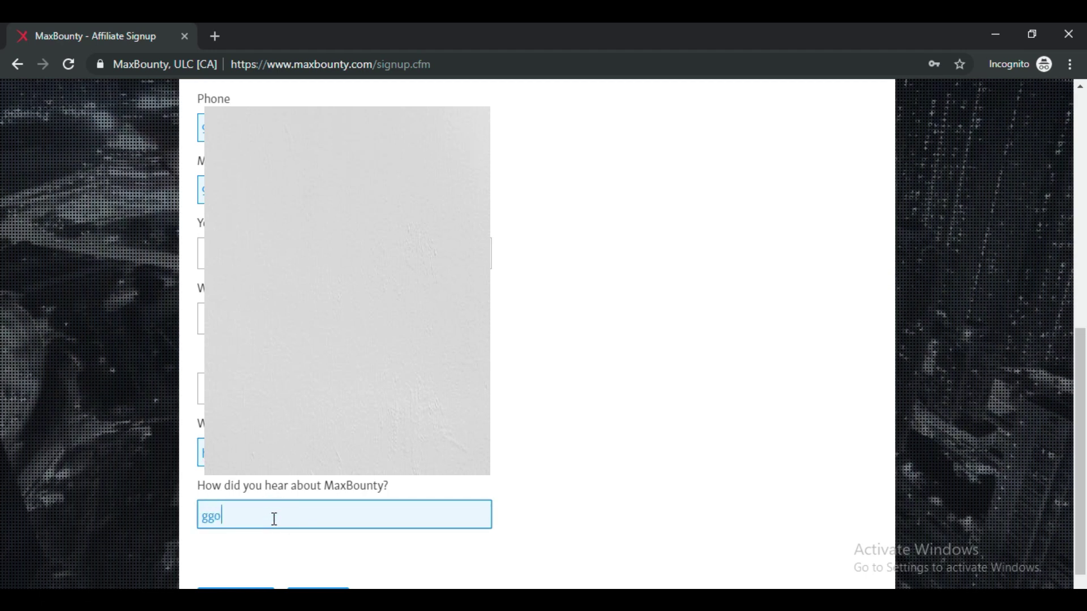
pyautogui.write('gle')
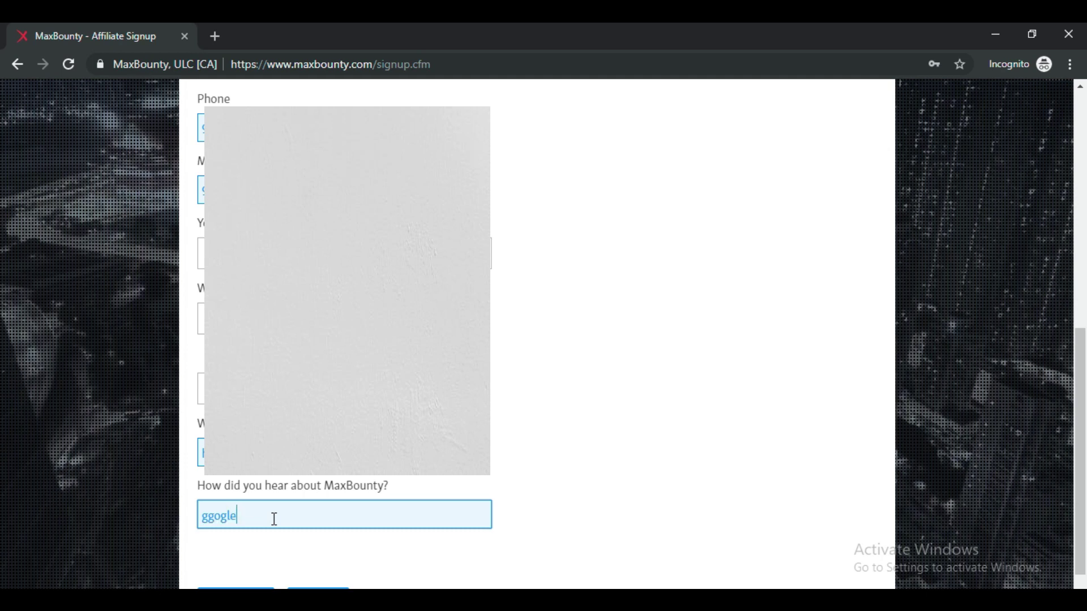
pyautogui.press('BackSpace')
pyautogui.press('BackSpace')
pyautogui.press('BackSpace')
pyautogui.press('BackSpace')
pyautogui.press('BackSpace')
pyautogui.write('o')
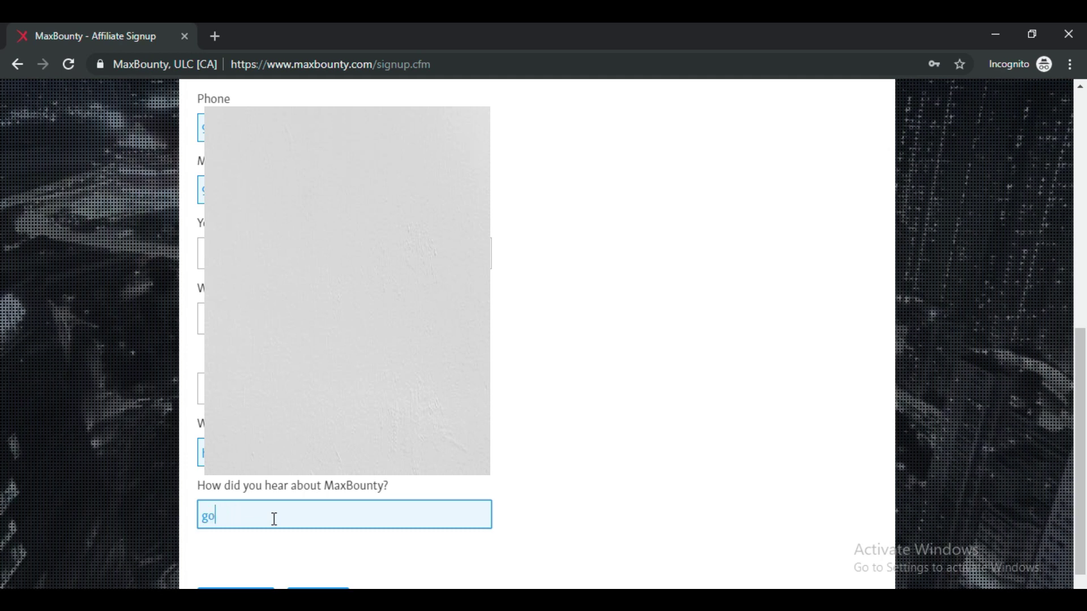
pyautogui.write('ogle')
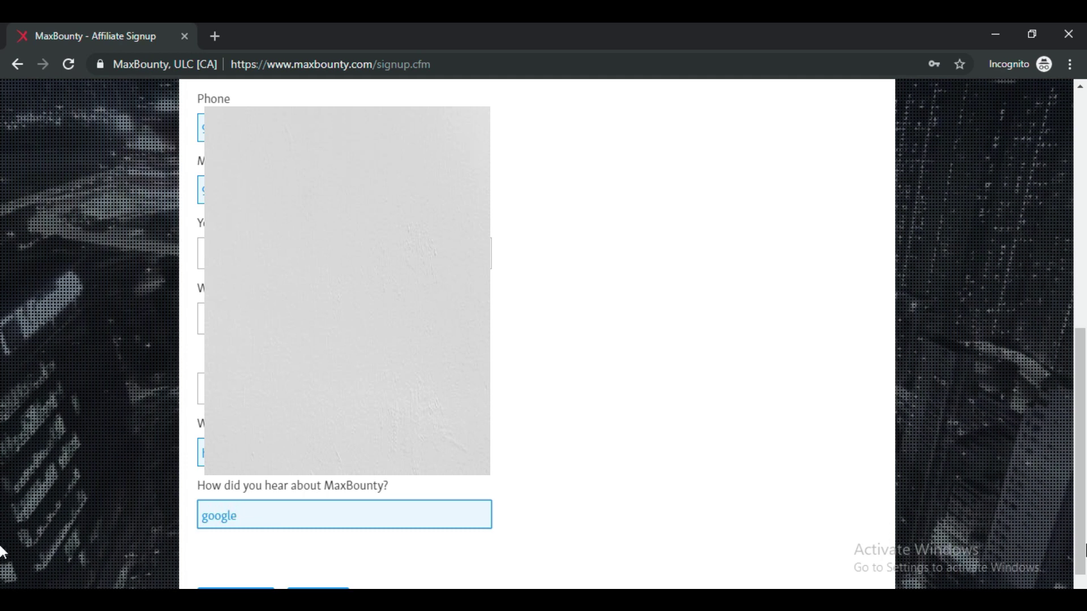
pyautogui.scroll(-1, 627, 283)
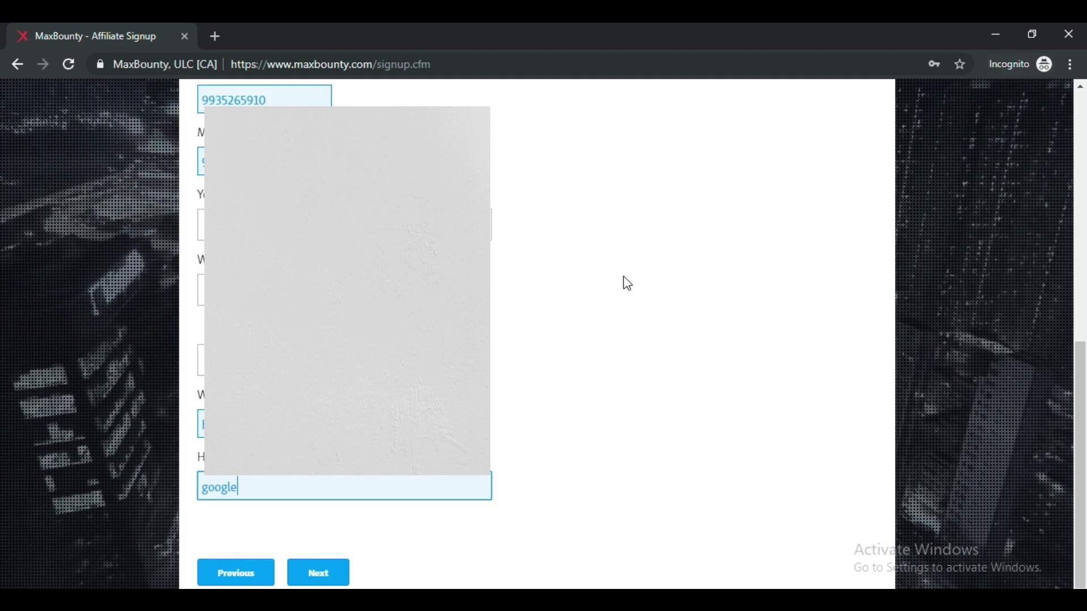
pyautogui.click(335, 574)
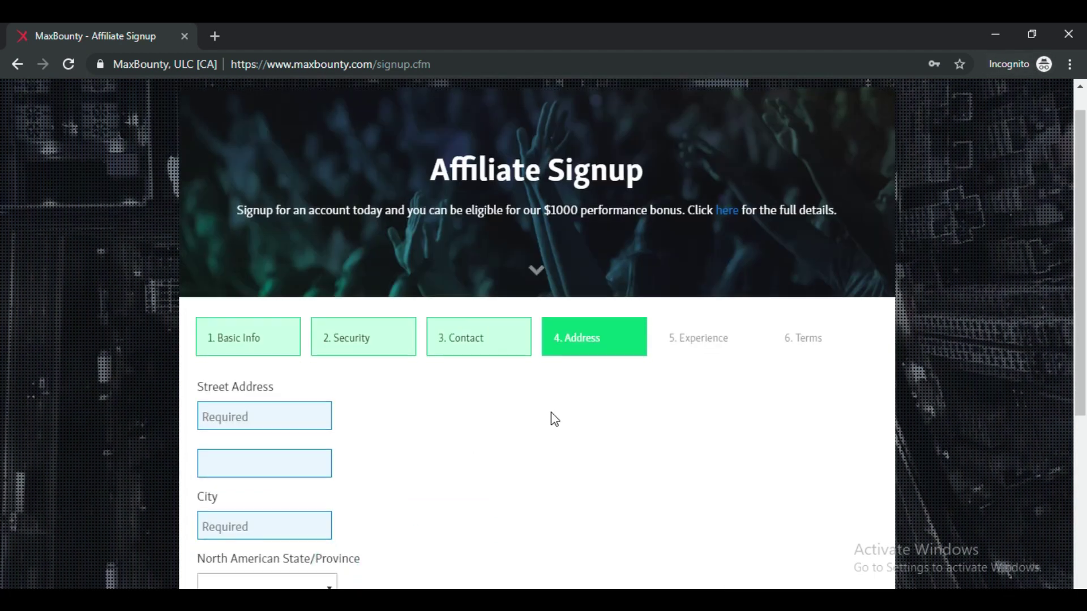
# Fill the address fields from Chrome's saved address and continue to the Experience step.
pyautogui.scroll(-3, 552, 412)
pyautogui.click(257, 253)
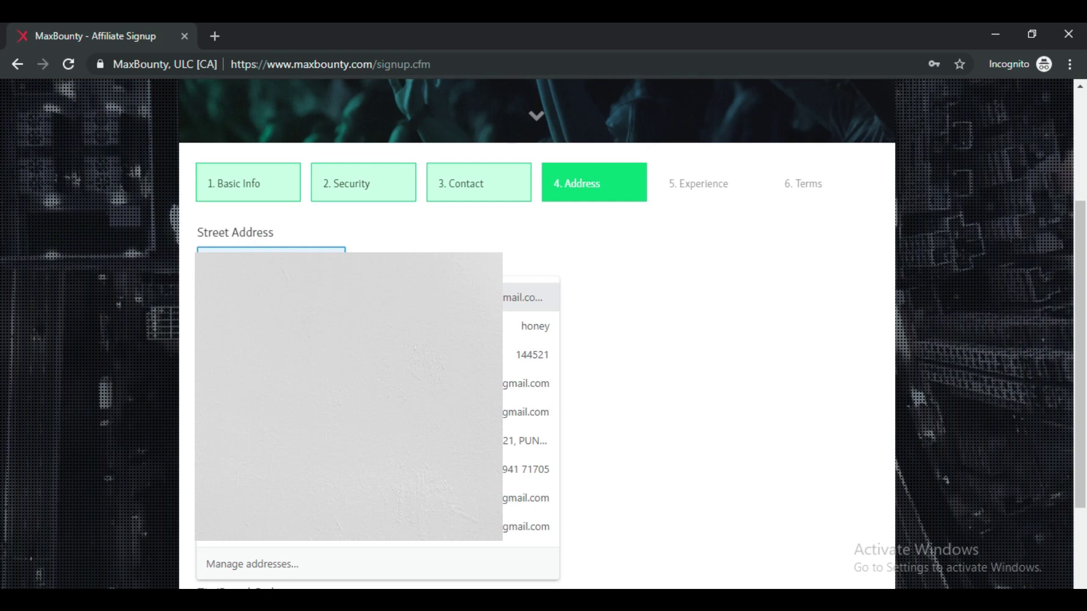
pyautogui.press('Return')
pyautogui.scroll(-3, 536, 334)
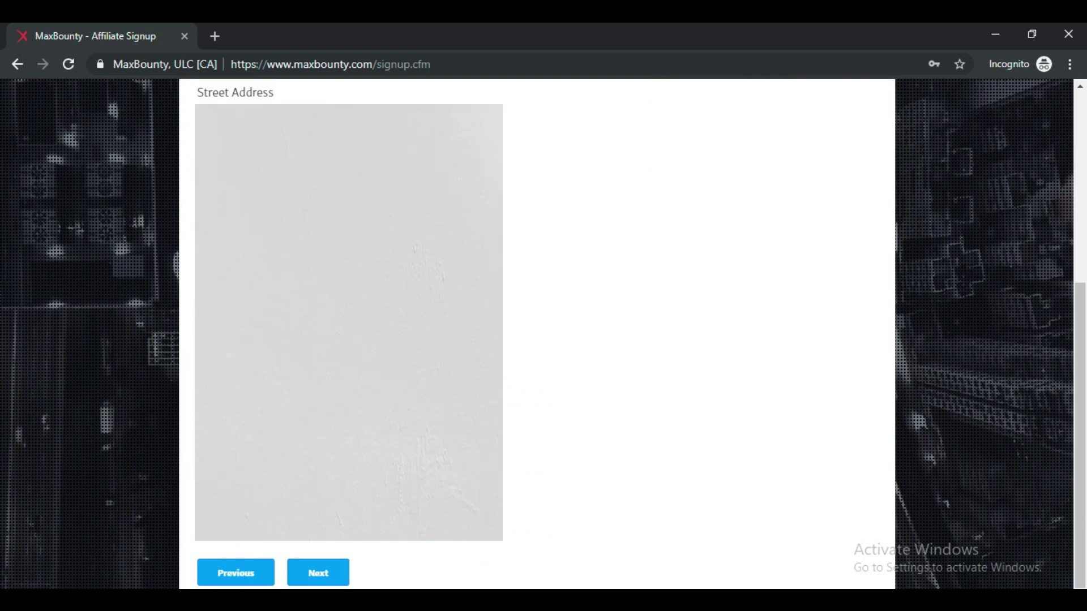
pyautogui.click(326, 575)
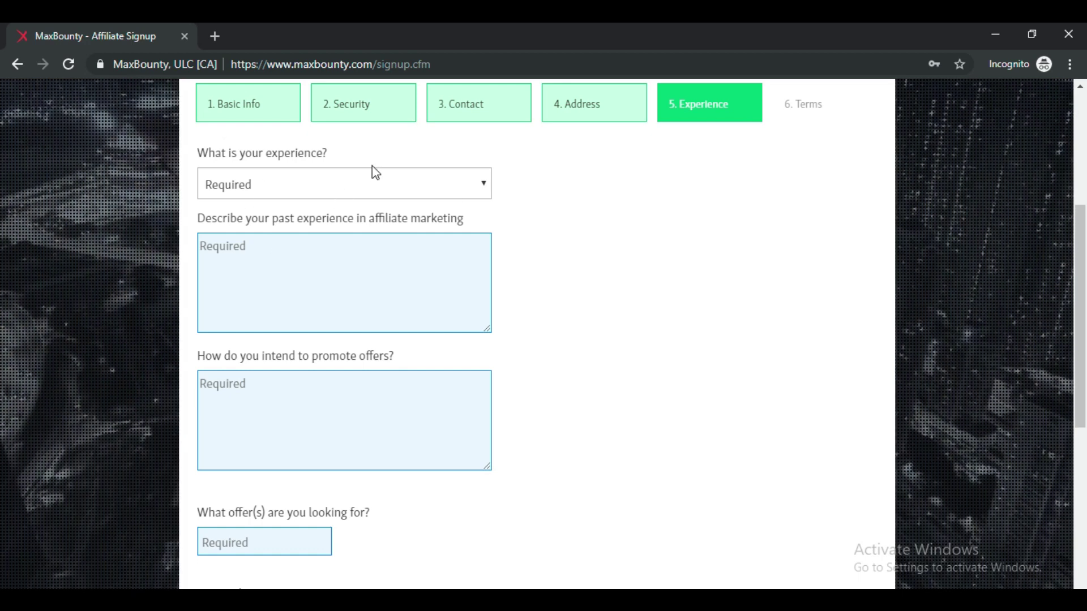
# Set experience to 'I am extremely experienced, and have received many payments from networks'.
pyautogui.click(371, 180)
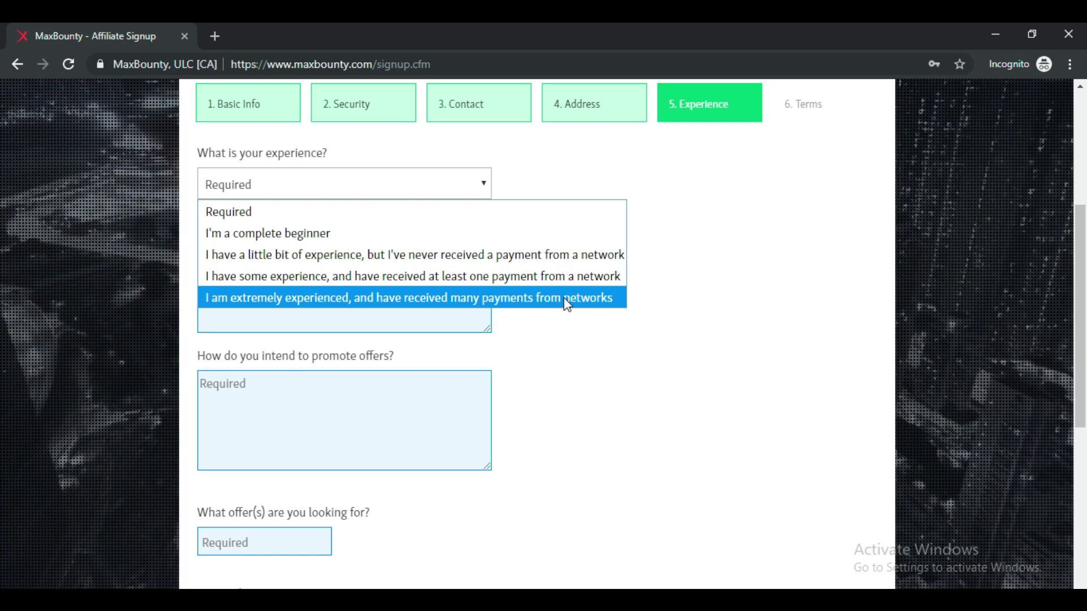
pyautogui.click(388, 298)
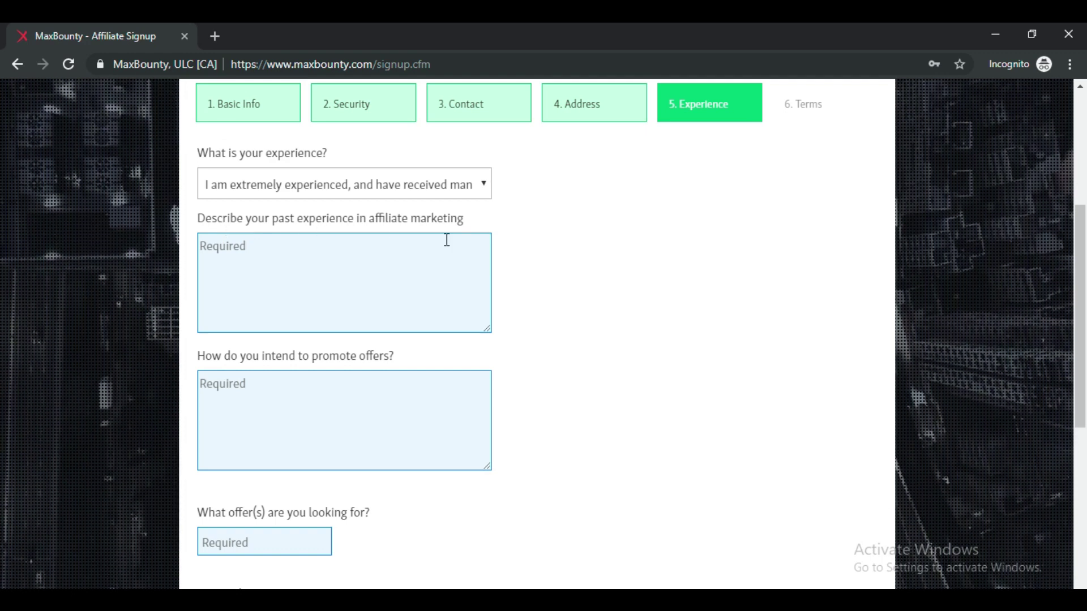
pyautogui.click(419, 245)
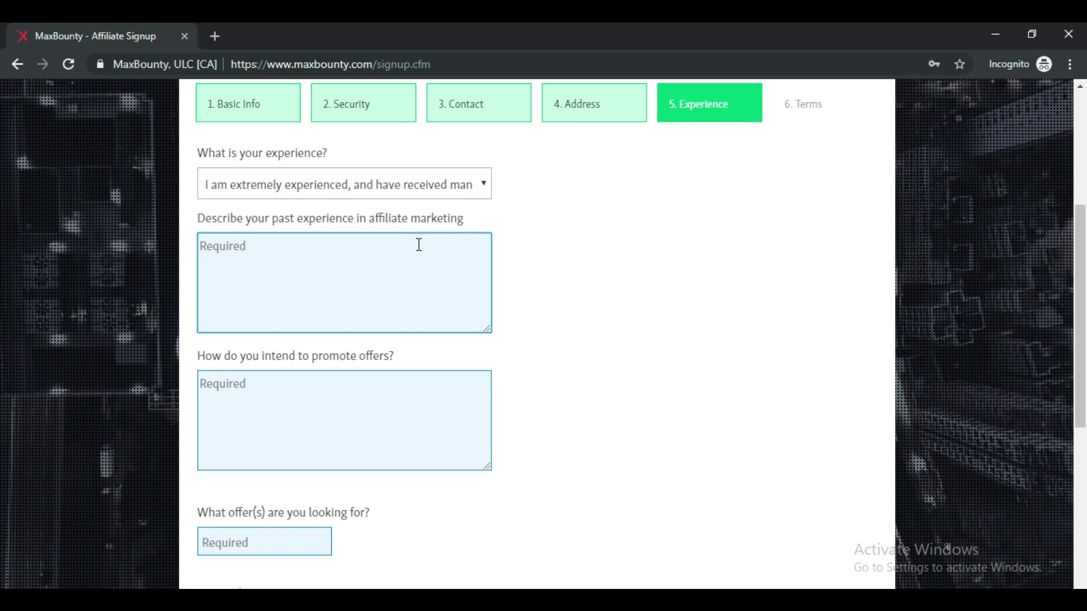
pyautogui.scroll(-2, 315, 221)
pyautogui.scroll(2, 298, 238)
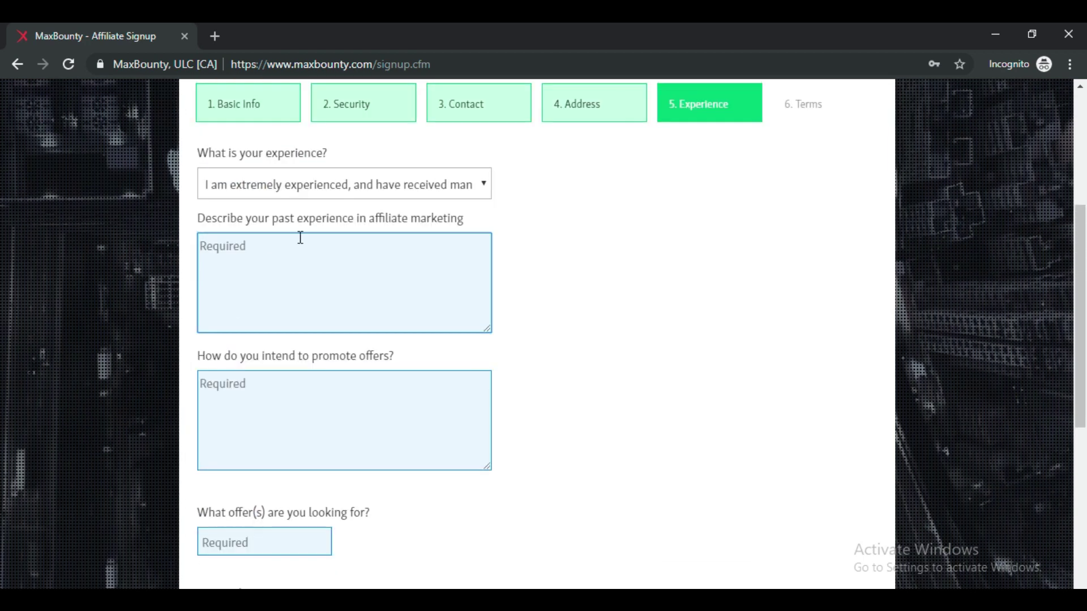
pyautogui.scroll(-1, 250, 273)
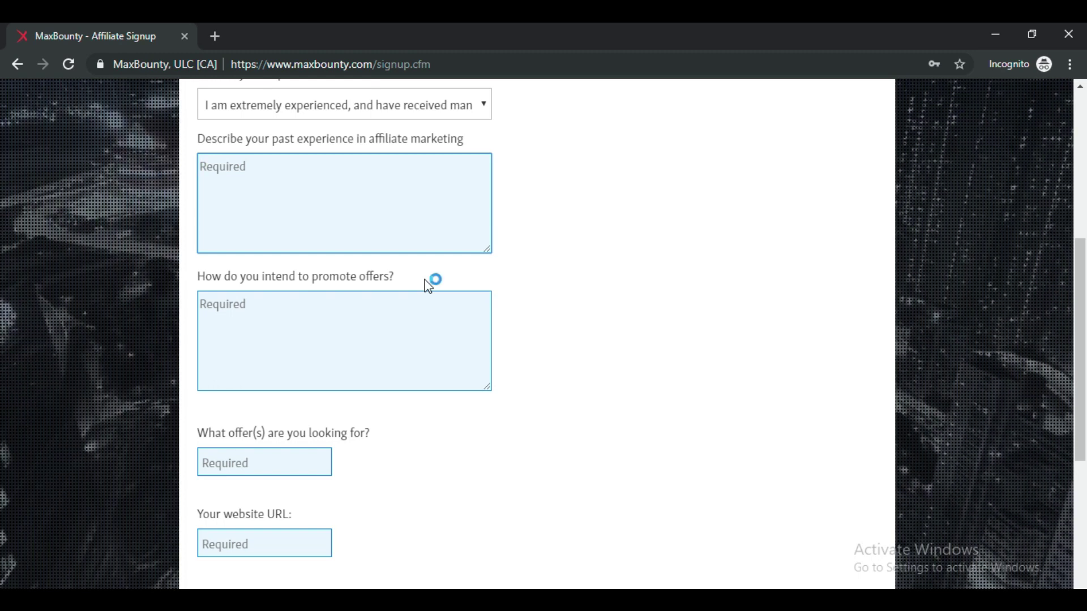
# Answer No to 'Is this account for incentive traffic?'.
pyautogui.scroll(-4, 566, 373)
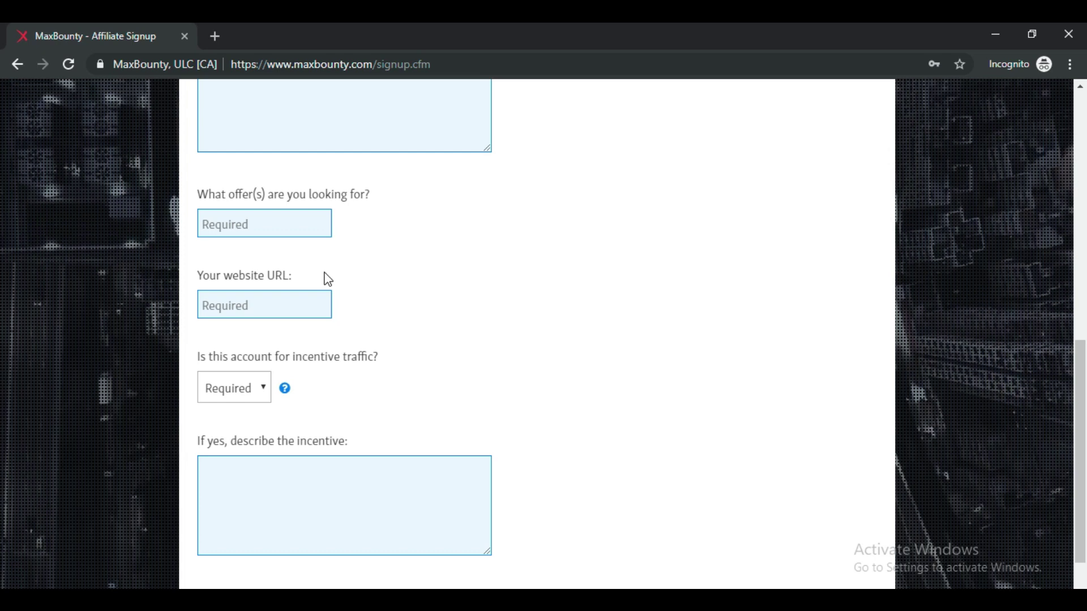
pyautogui.scroll(-1, 405, 288)
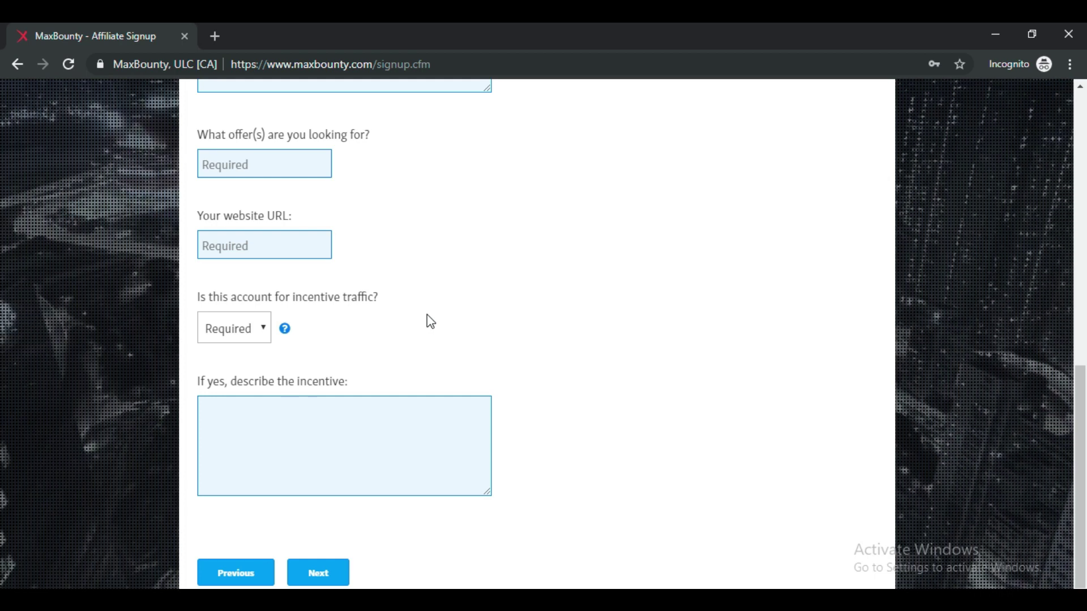
pyautogui.click(236, 324)
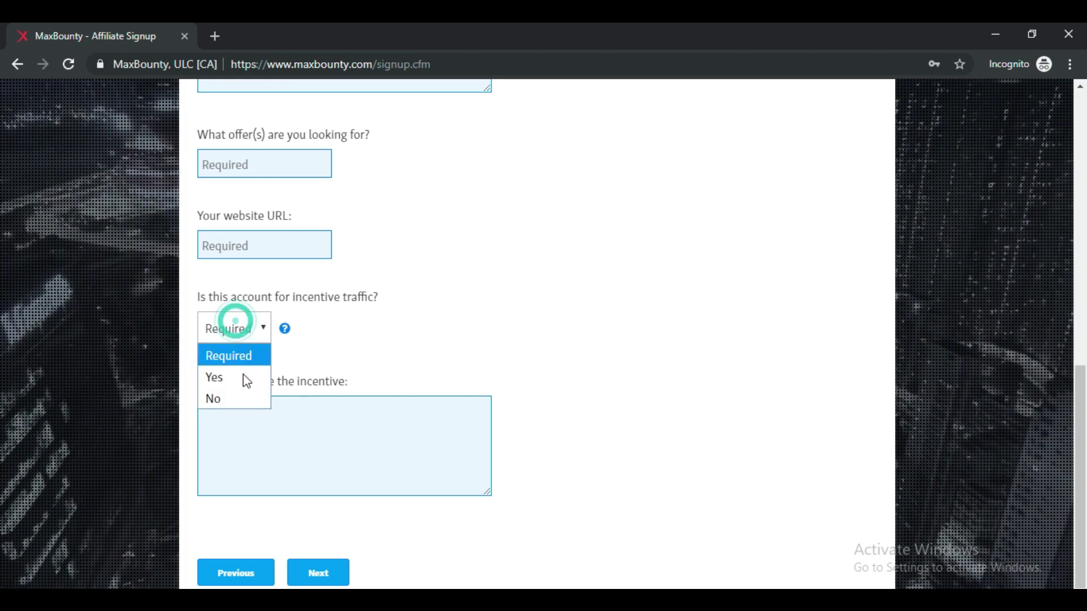
pyautogui.click(229, 396)
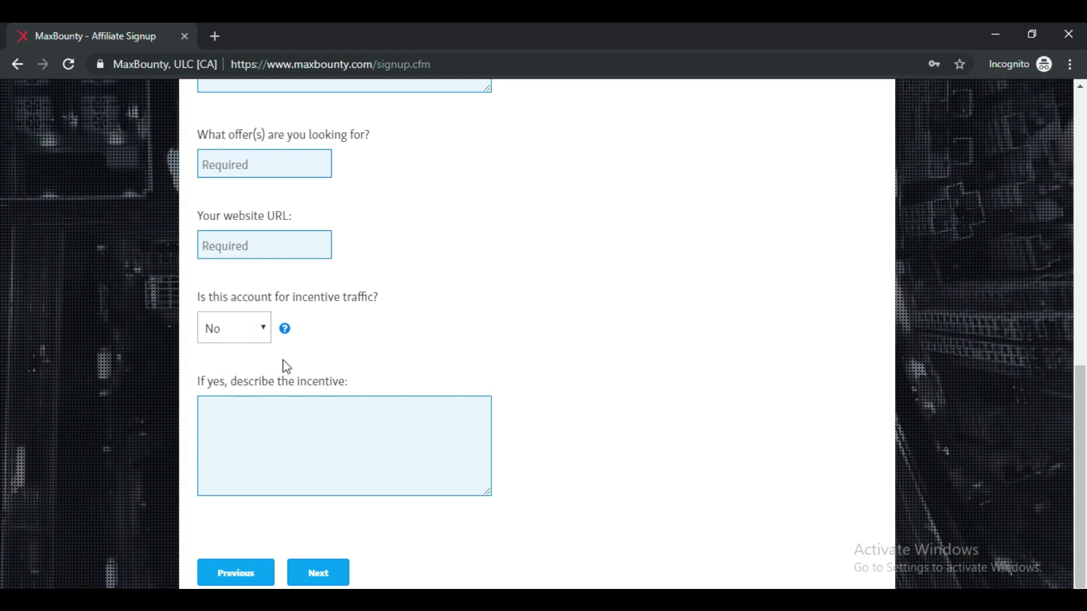
pyautogui.click(321, 580)
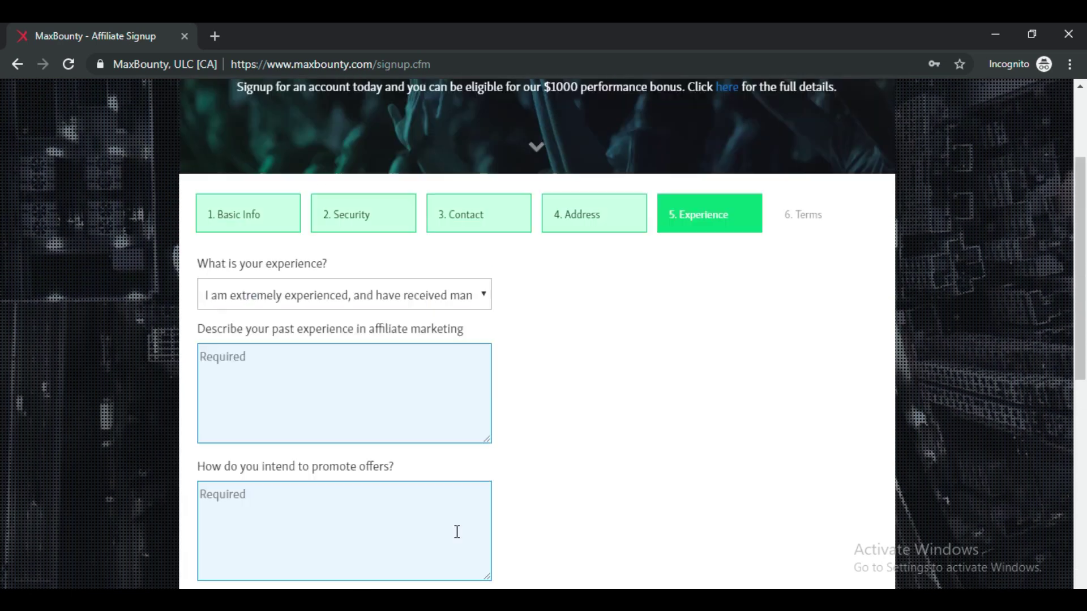